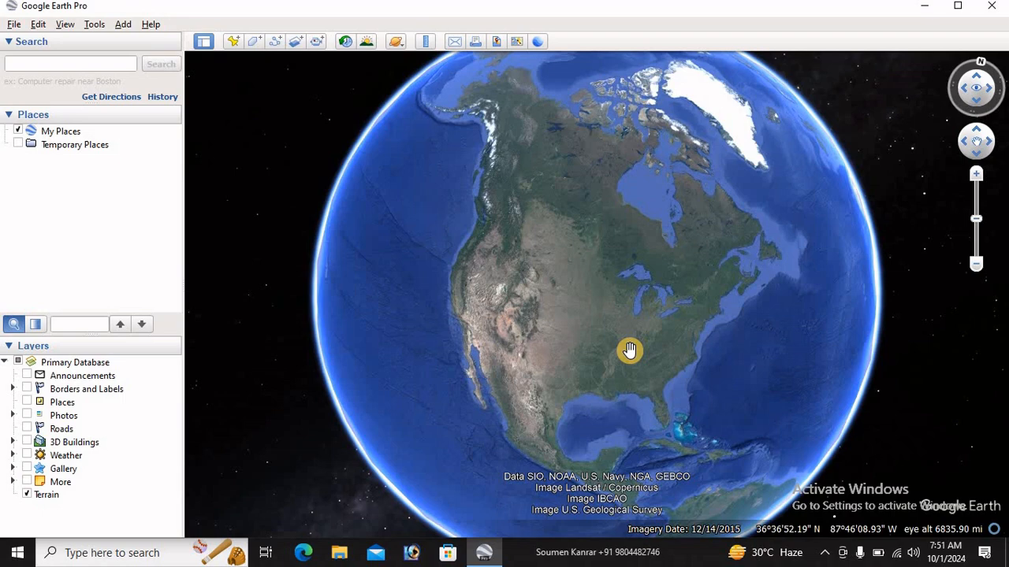
Find Howrah Railway Station, Howrah, West Bengal, India on the globe, and clear the search result once there
left_click_drag(629, 350, 493, 331)
left_click(51, 65)
type("ho")
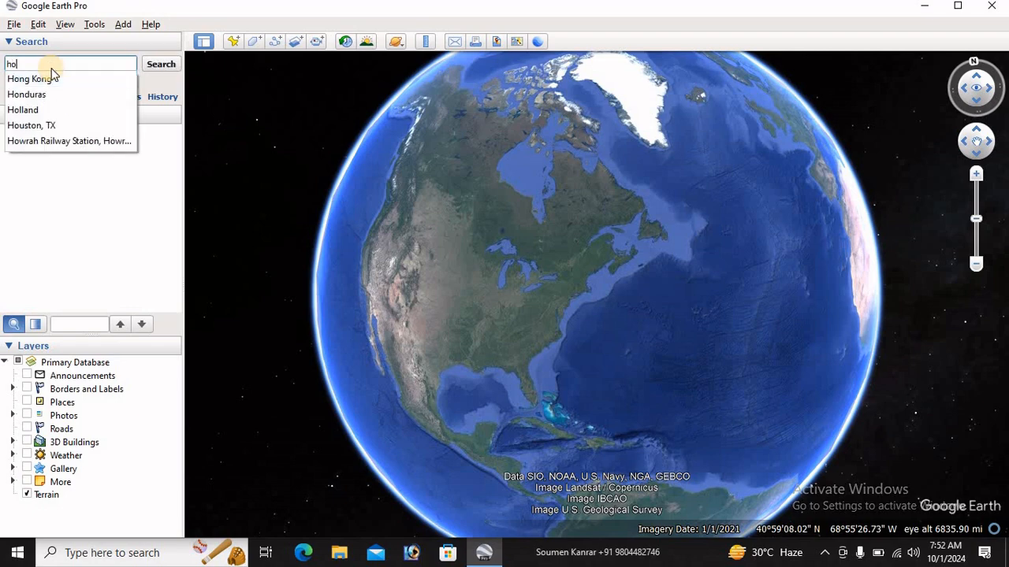
left_click(69, 141)
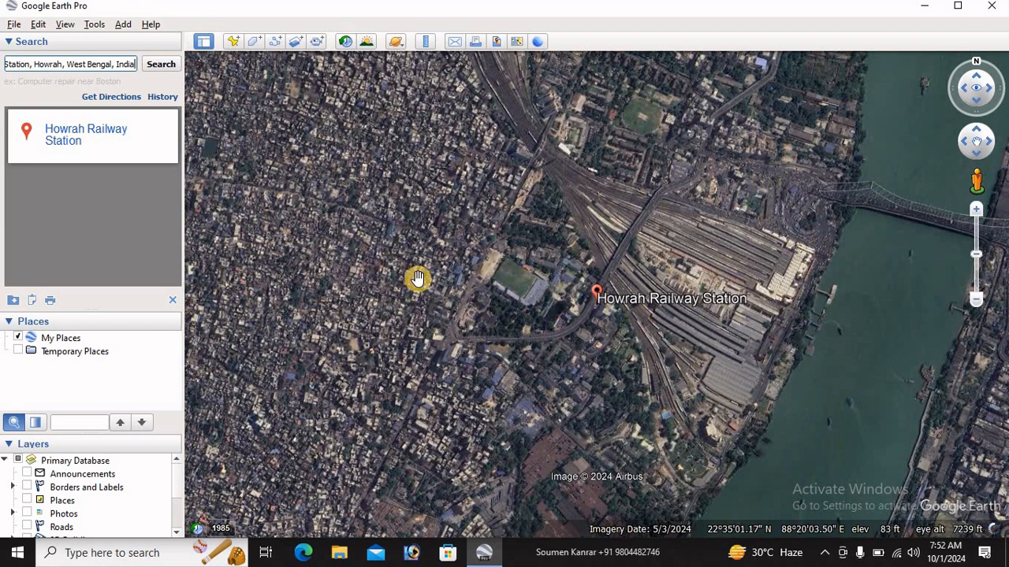
left_click(173, 301)
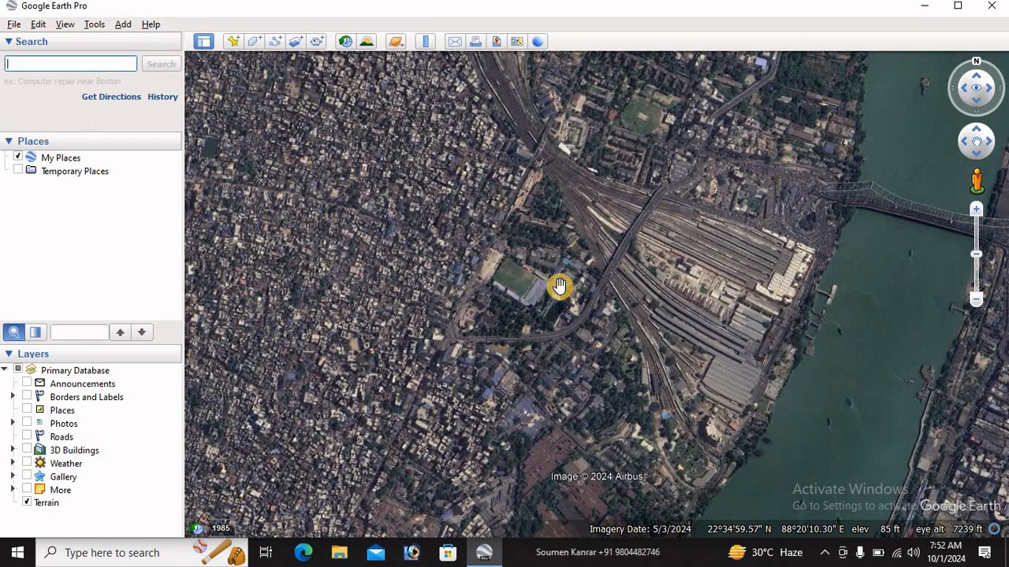
Bring the stadium area west of the railway yard into close view and reset the view's tilt and compass
scroll(558, 285, "up", 3)
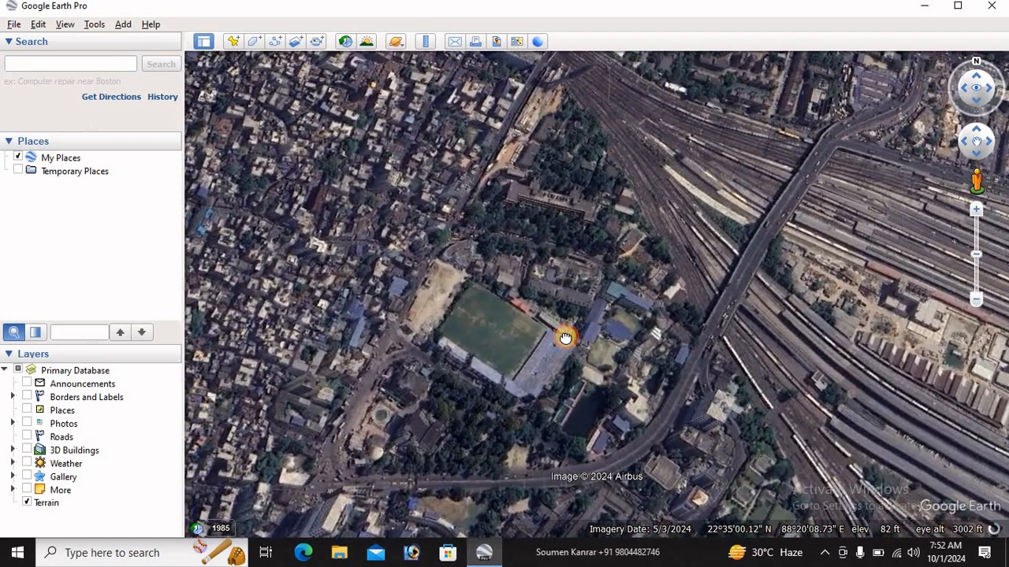
left_click_drag(576, 218, 618, 225)
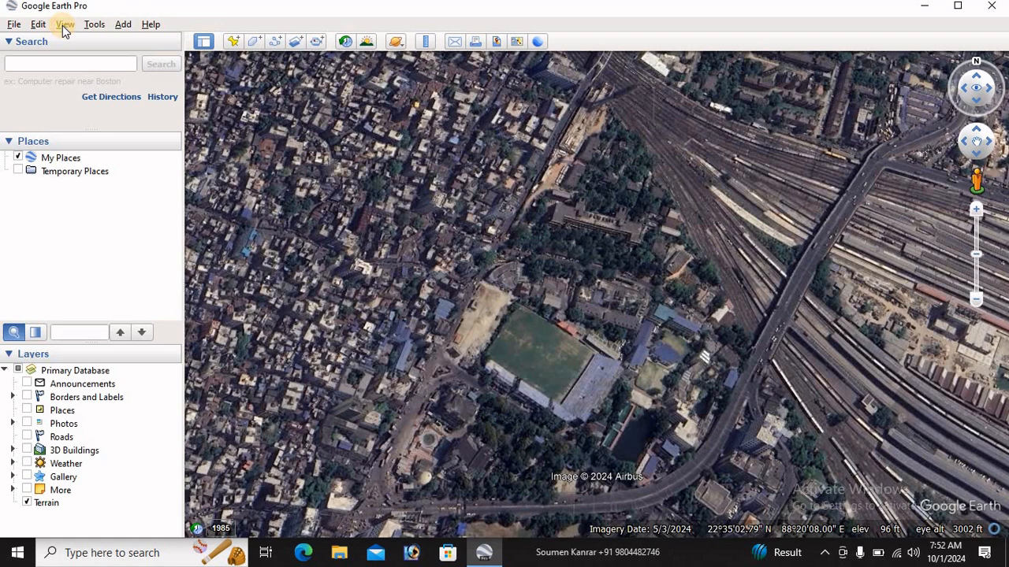
left_click(64, 24)
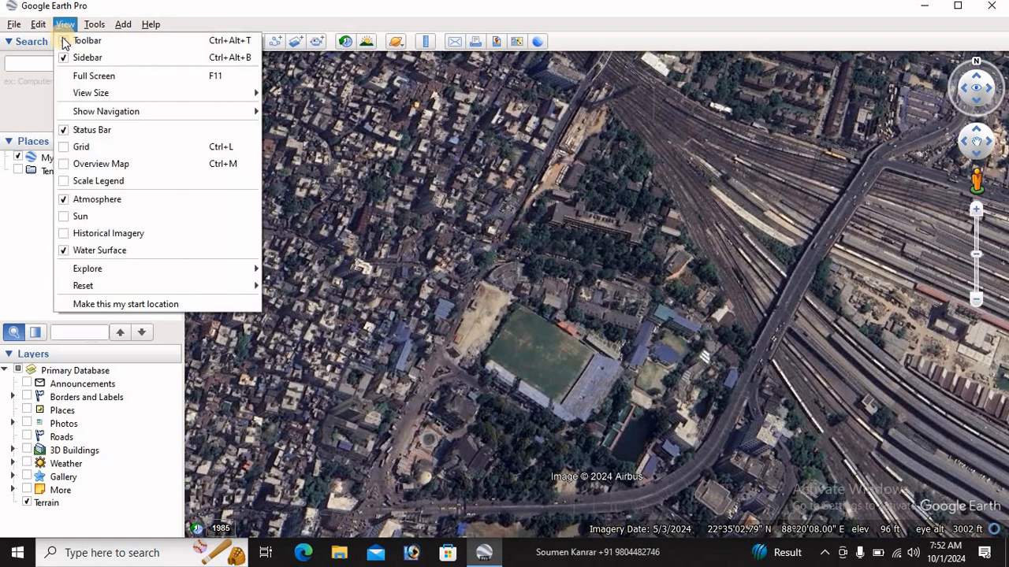
mouse_move(93, 286)
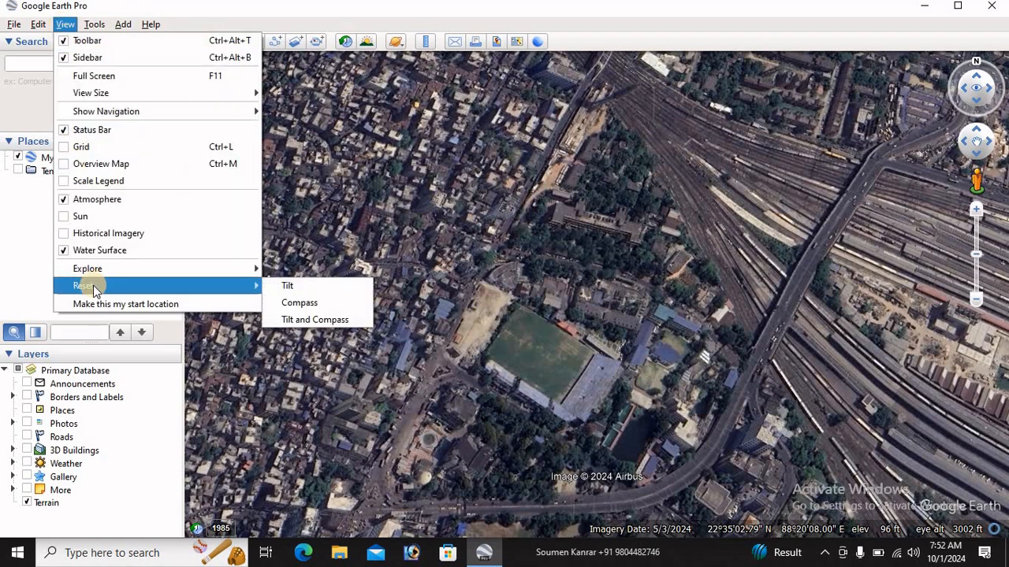
left_click(315, 320)
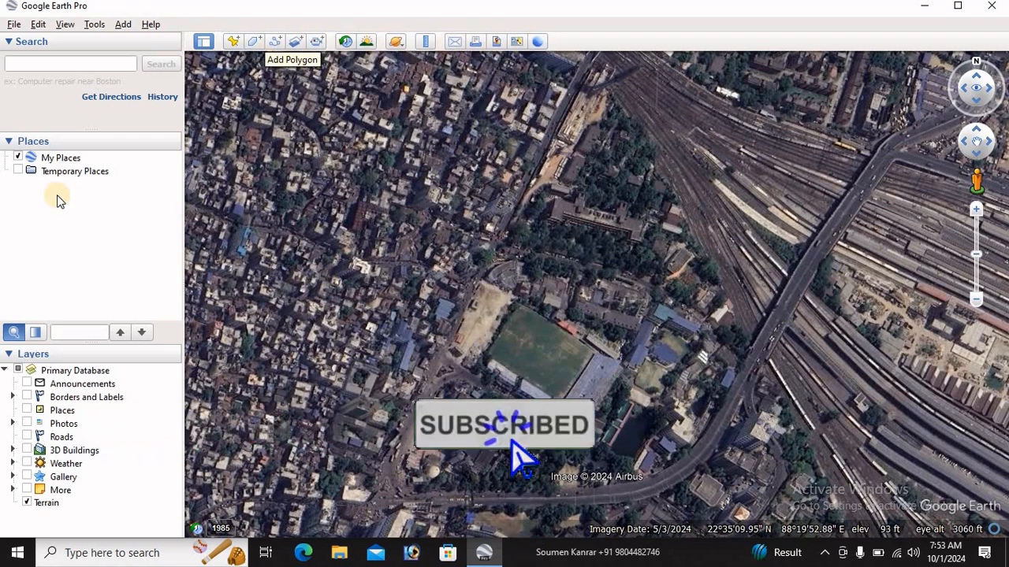
Enable Temporary Places and add a folder inside it, naming it with the author's first name
left_click(20, 171)
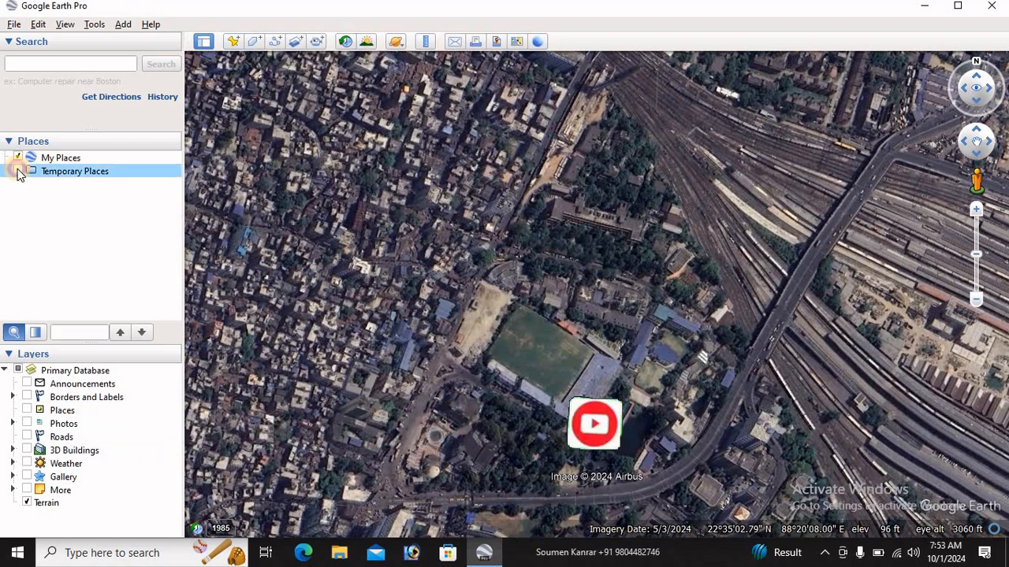
right_click(69, 172)
mouse_move(110, 182)
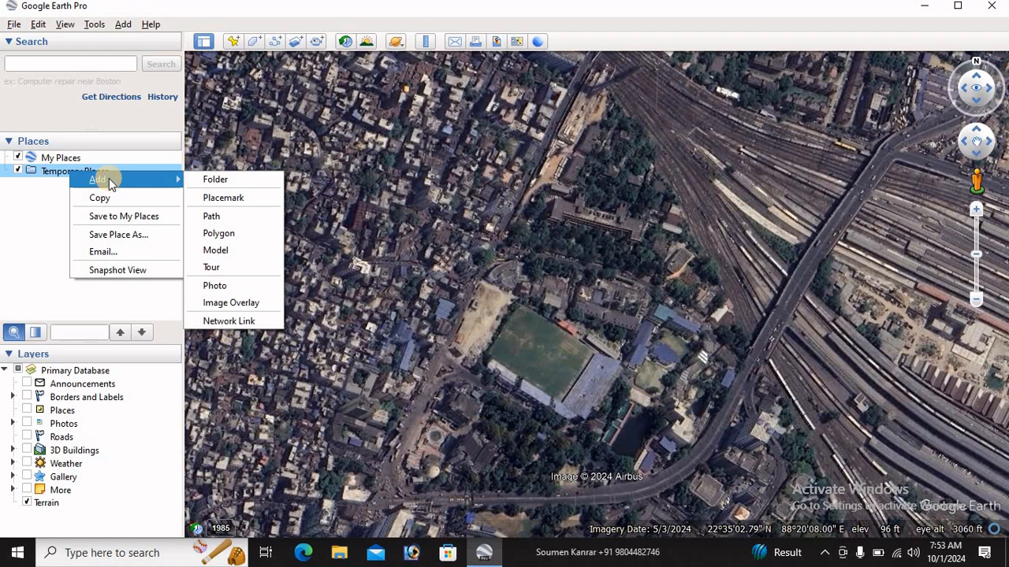
left_click(234, 180)
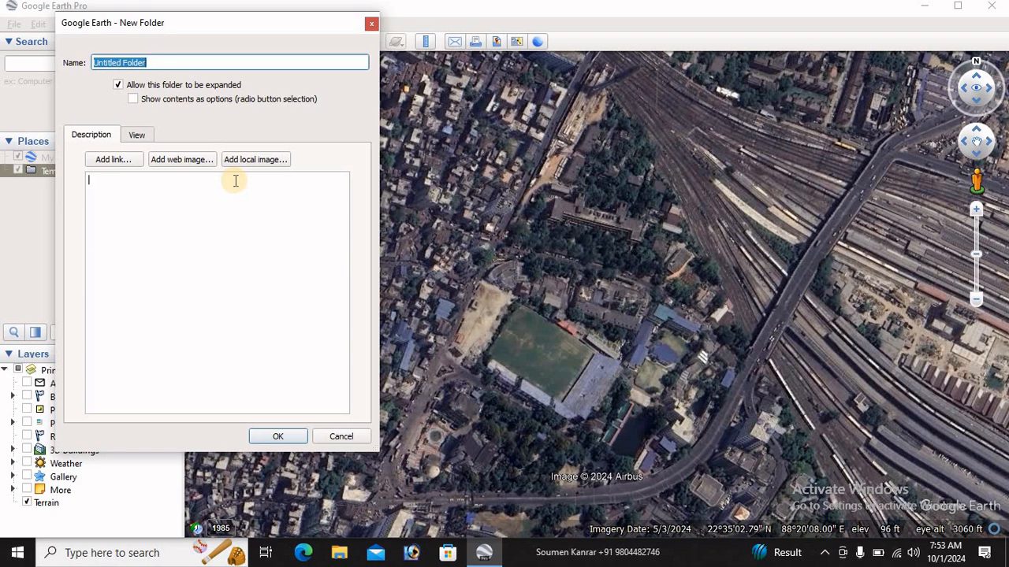
type("soumen")
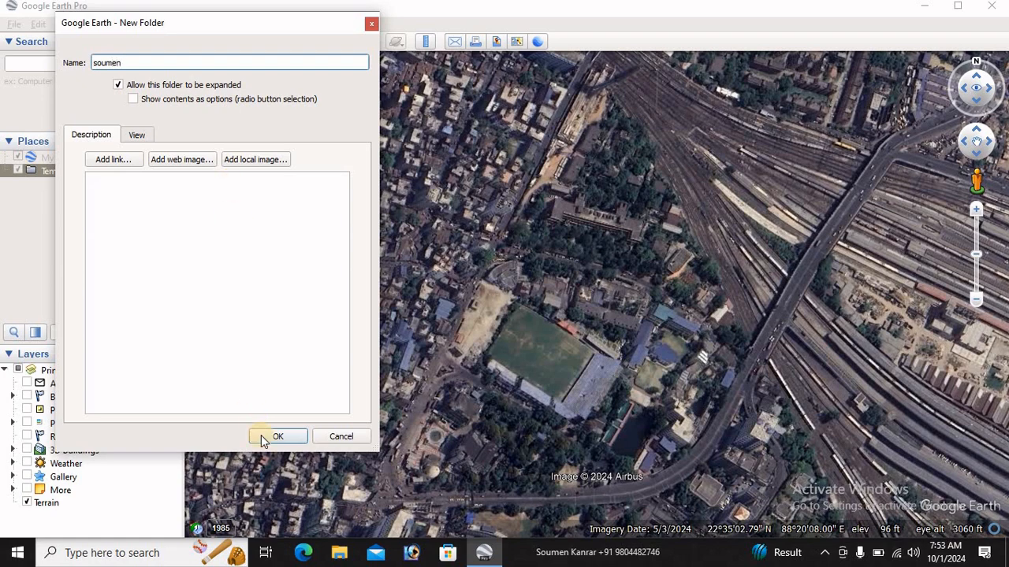
left_click(284, 438)
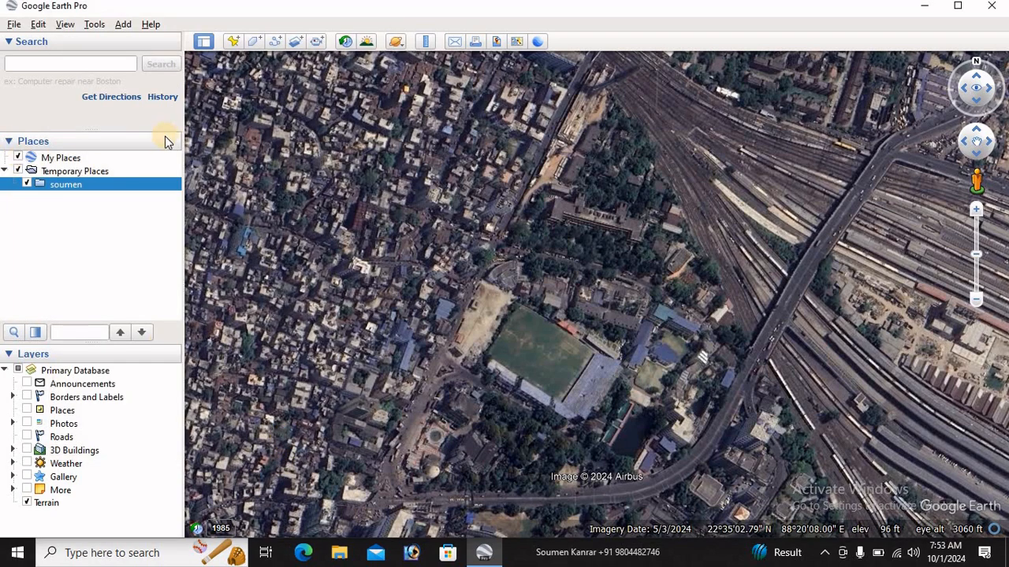
Start a new polygon inside the newly created folder and name it study_area
right_click(74, 191)
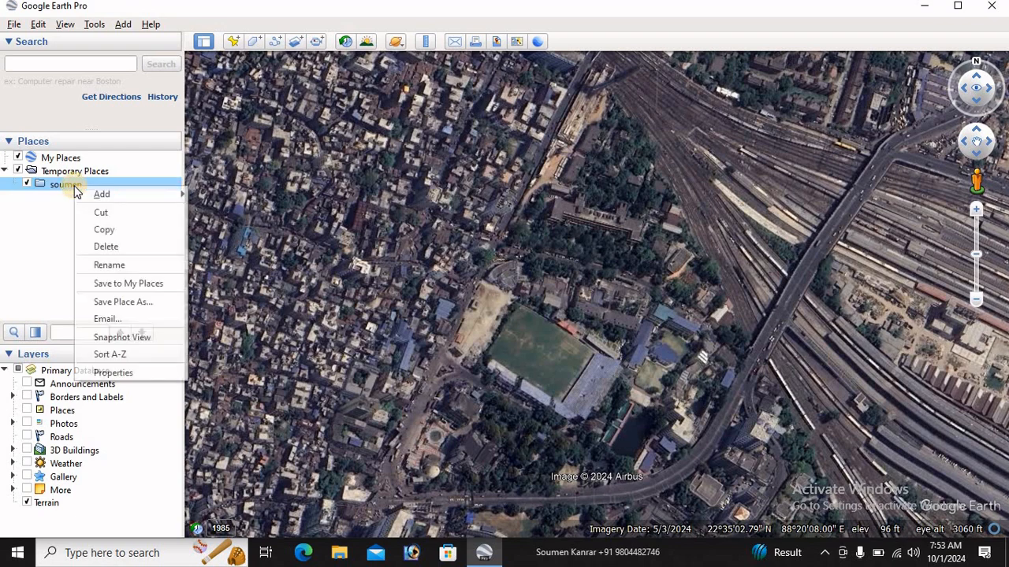
mouse_move(111, 195)
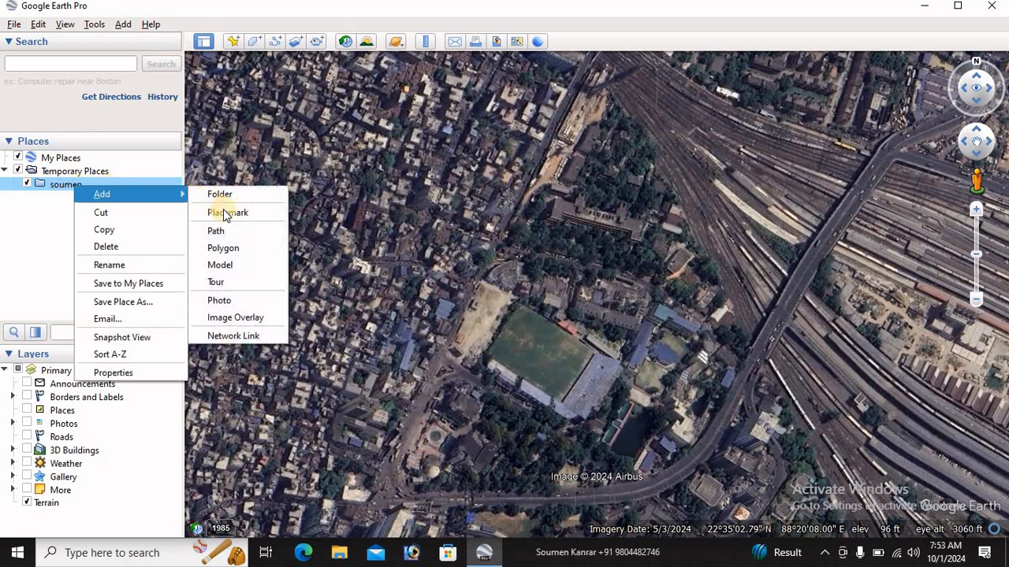
left_click(219, 248)
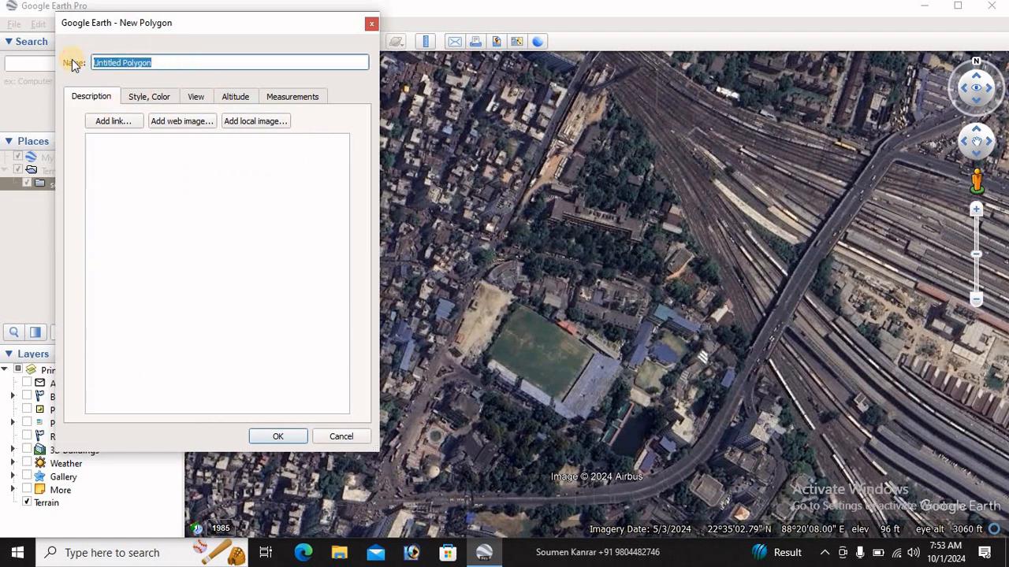
type("s")
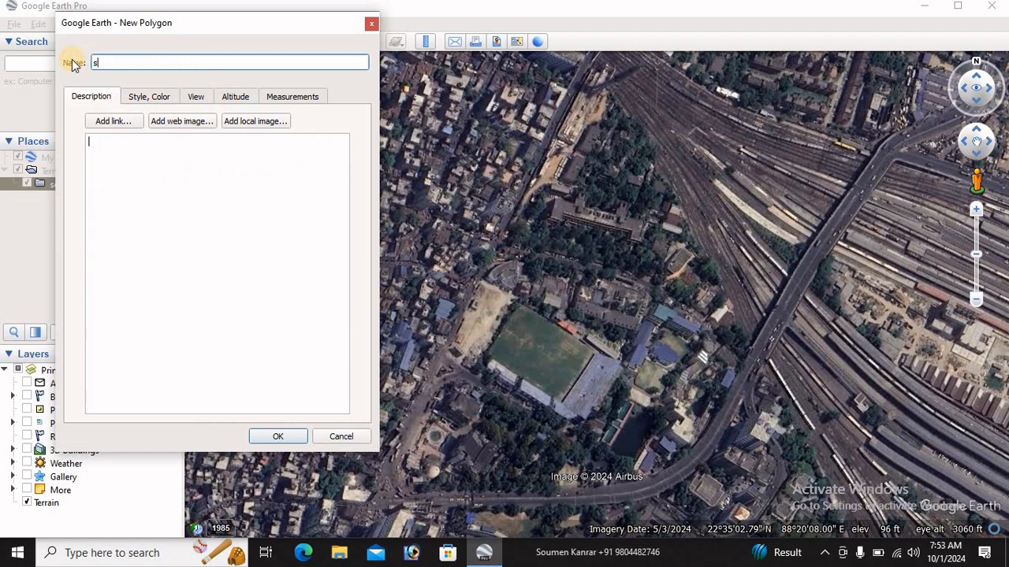
type("tudy_area")
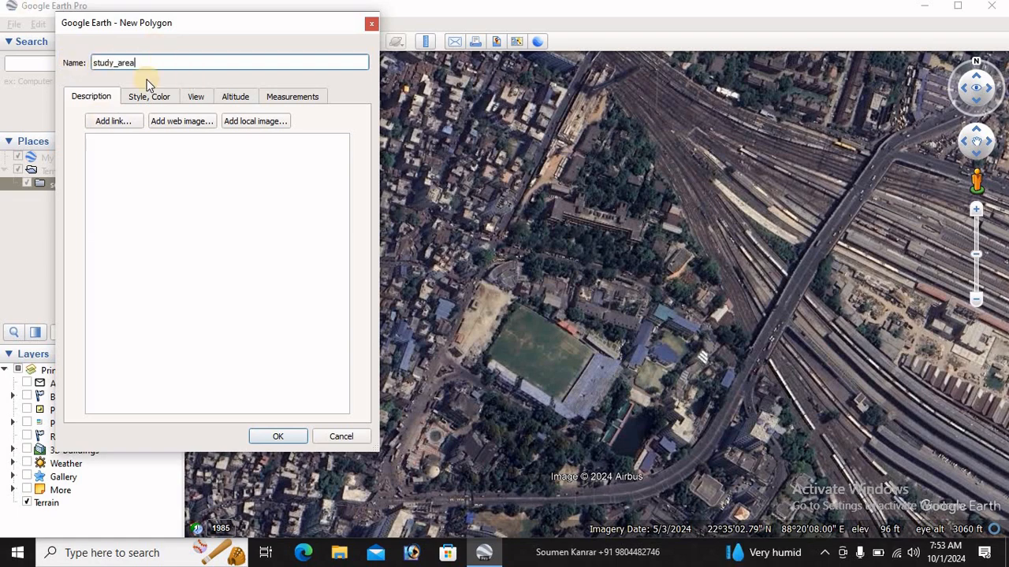
Set the study_area polygon's outline to red with a line width of 3.6
left_click(149, 99)
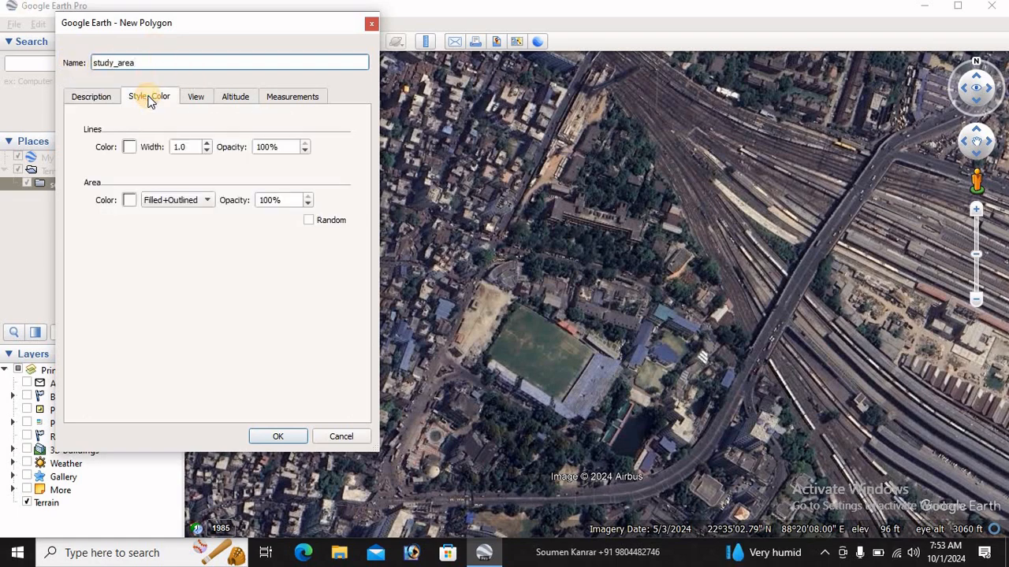
left_click(129, 147)
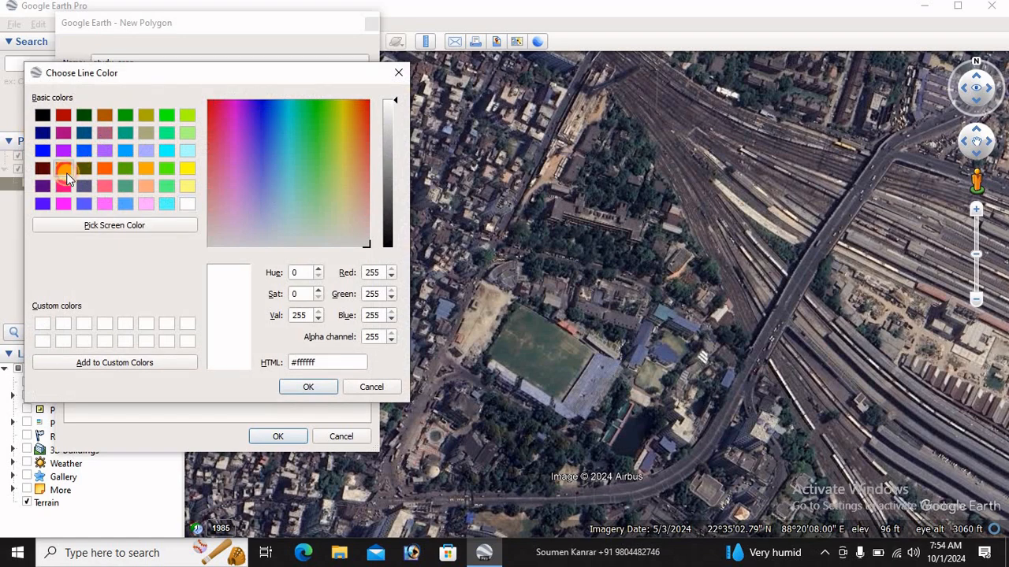
left_click(62, 170)
left_click(315, 387)
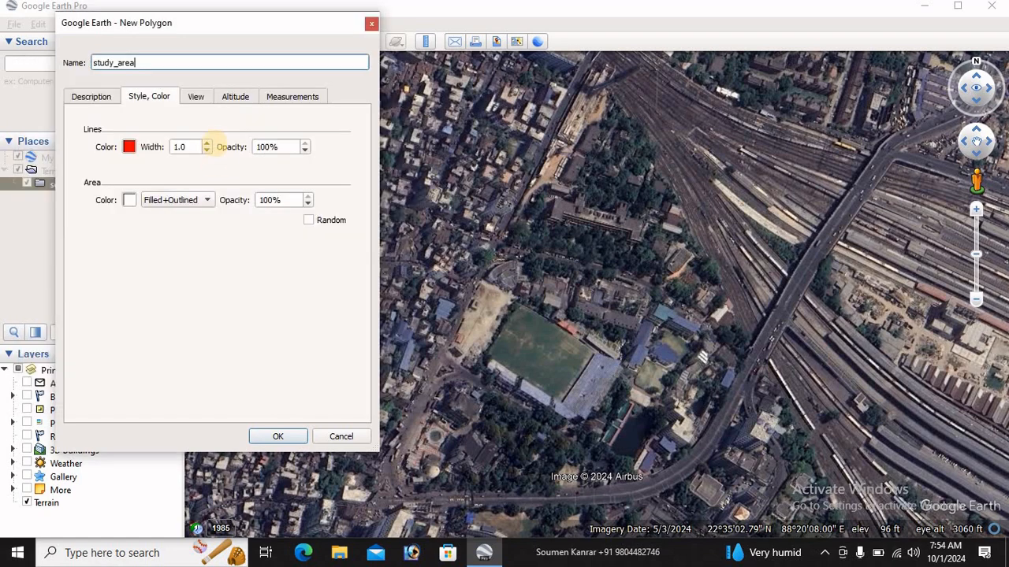
left_click(209, 147)
left_click(209, 144)
left_click(209, 144)
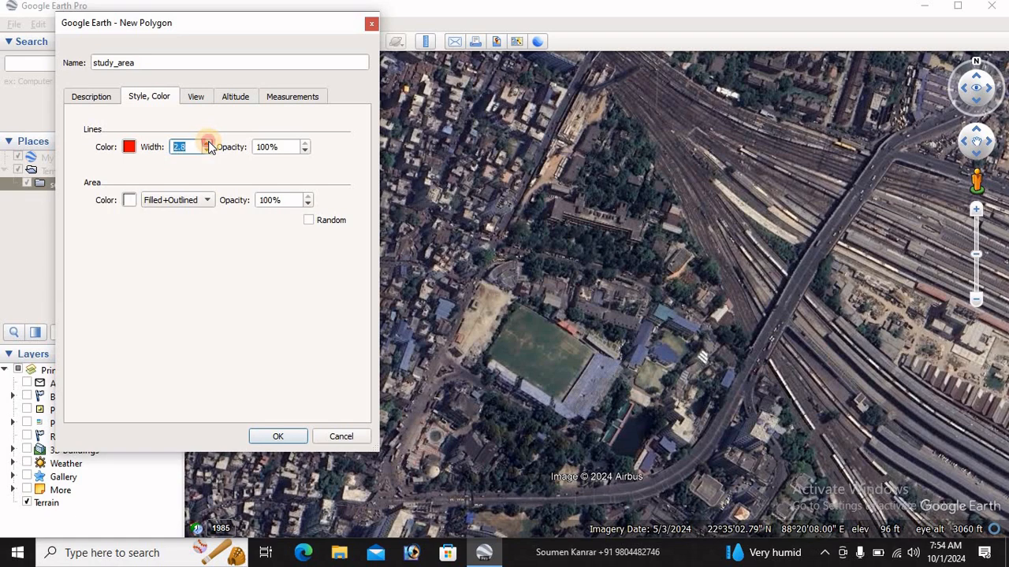
left_click(209, 144)
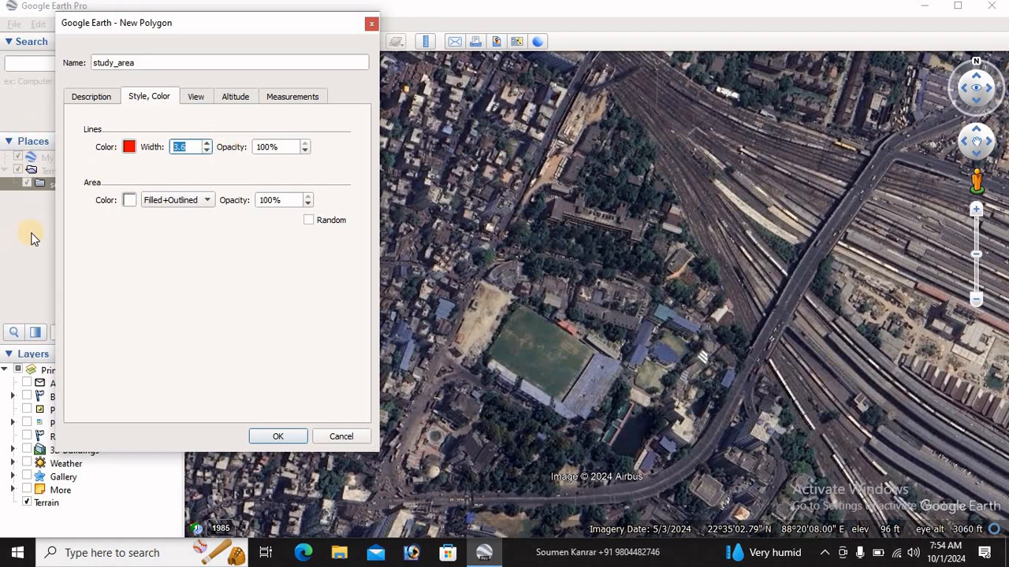
Set the polygon's fill to yellow (#ffff00) with 50% area opacity
left_click(130, 201)
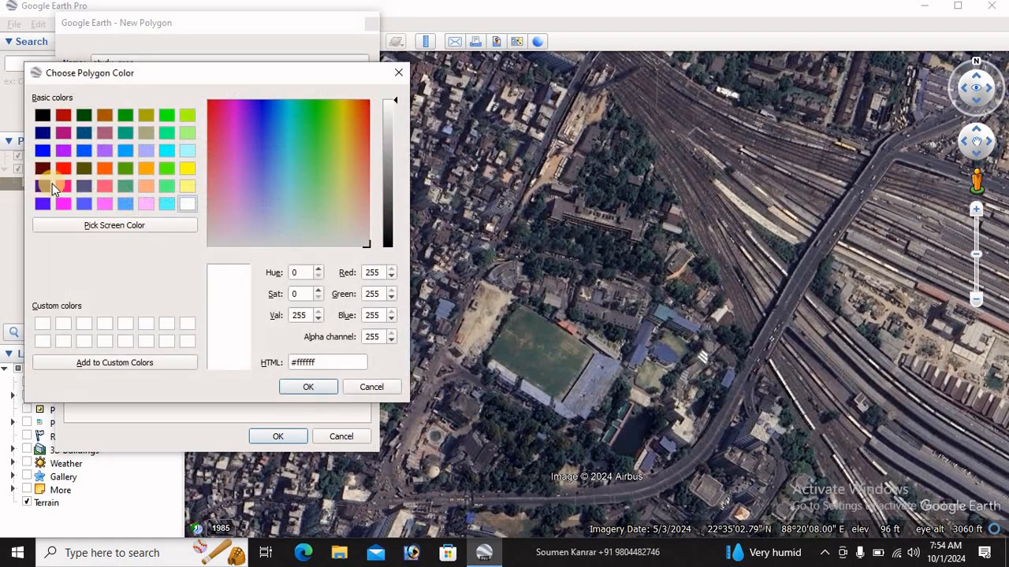
left_click(187, 171)
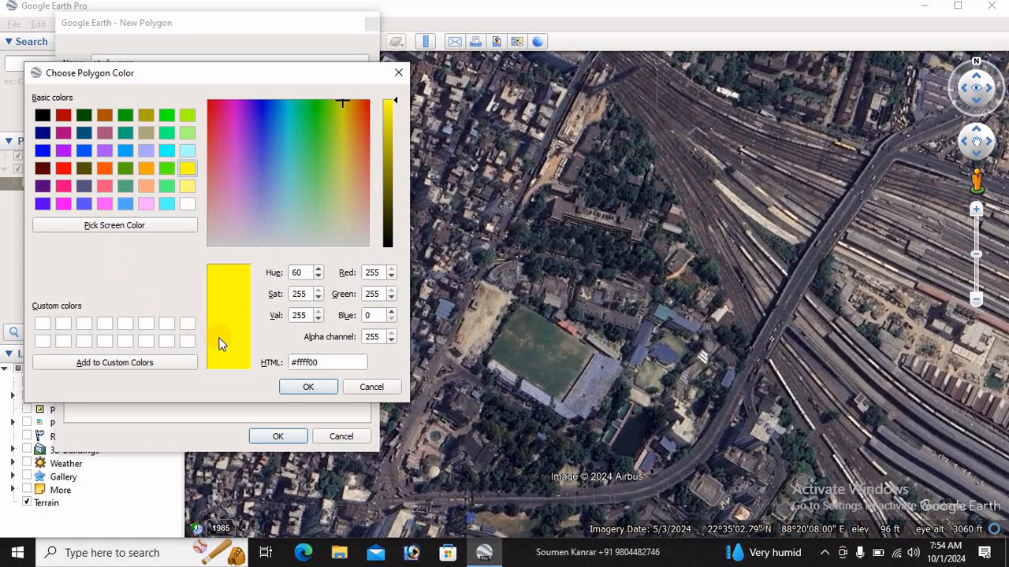
left_click(291, 390)
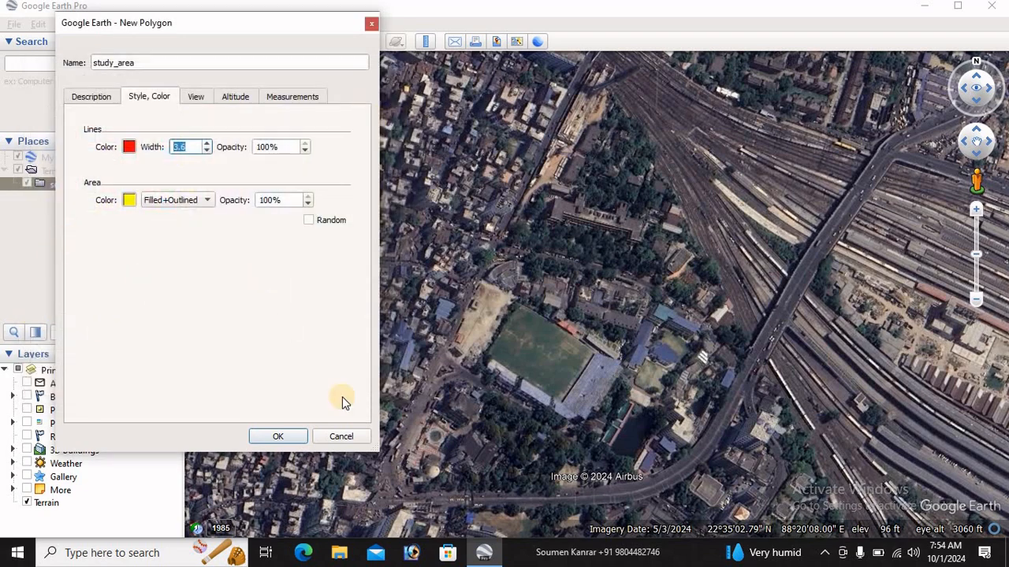
left_click_drag(272, 199, 244, 199)
type("5")
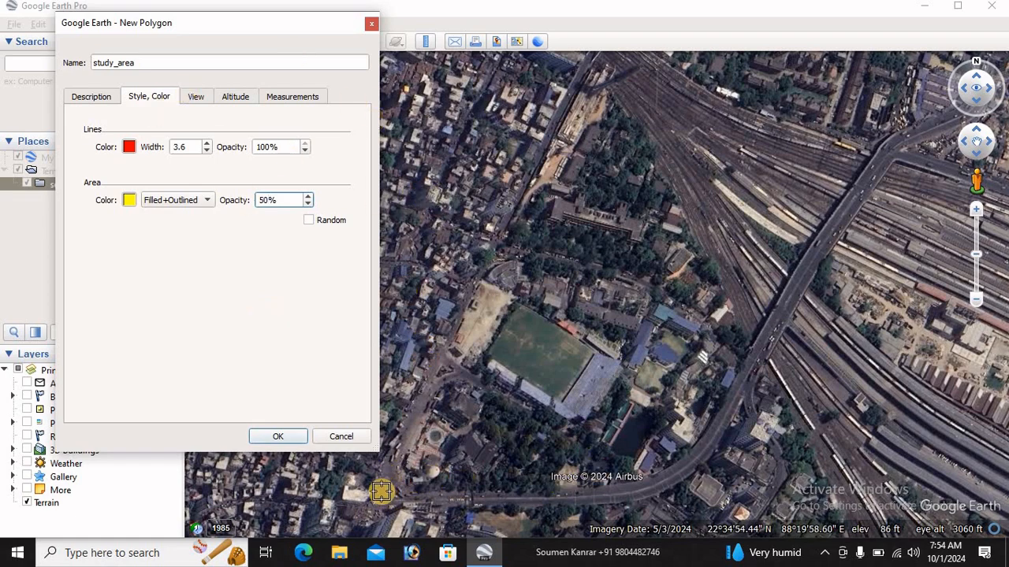
Trace the polygon's western edge along the road, from the southwest junction past the stadium to the northern tip beside the tracks
left_click(387, 480)
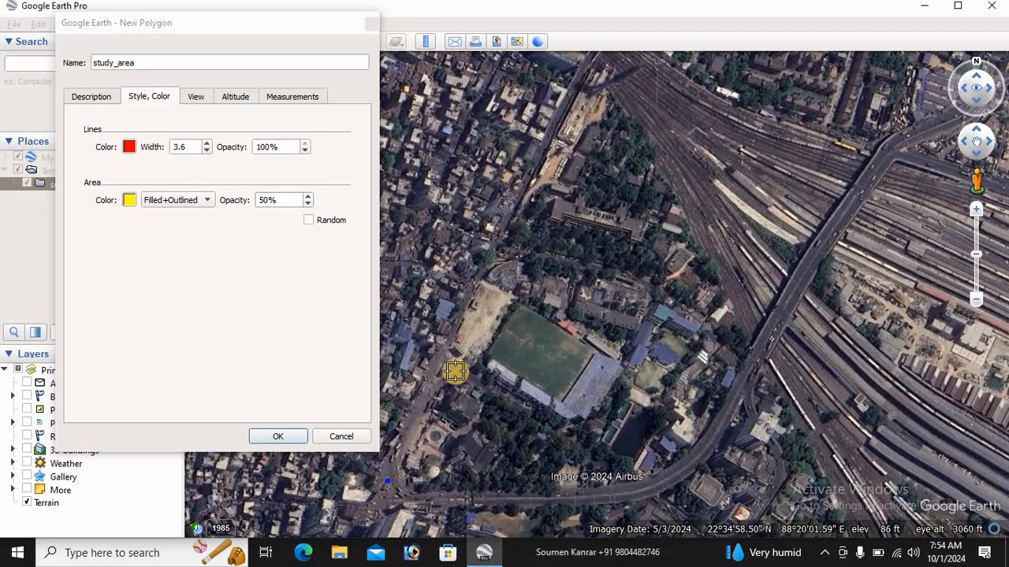
left_click(482, 274)
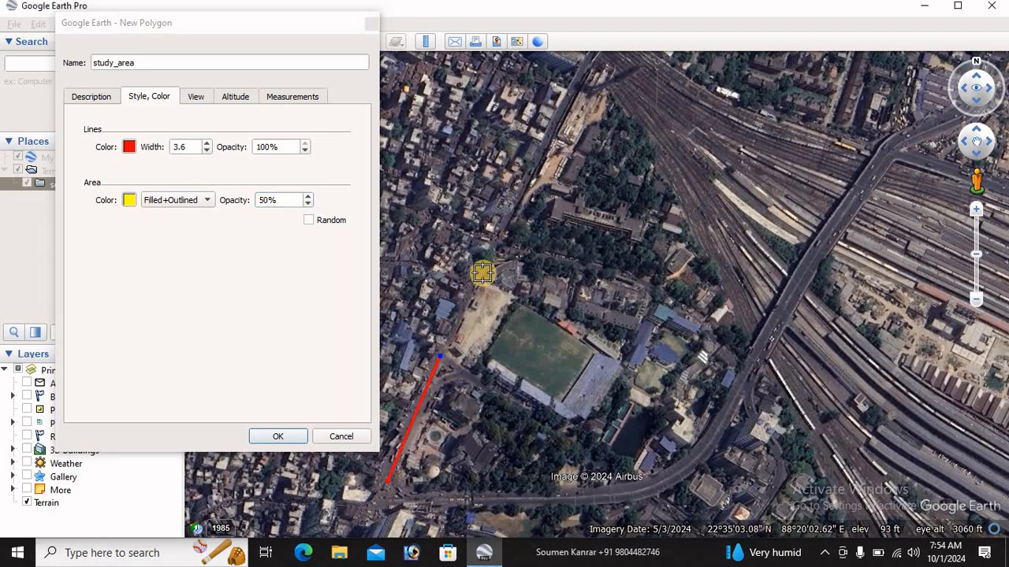
left_click(510, 217)
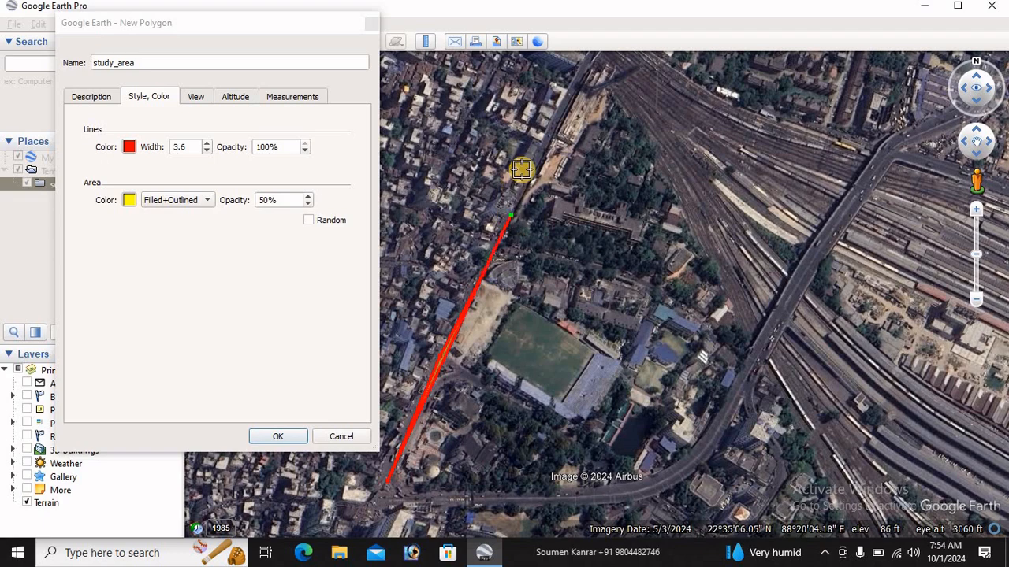
left_click_drag(546, 145, 582, 72)
left_click(583, 70)
Trace the polygon's eastern edge along the railway tracks, from the northern tip southeast to just before the flyover
left_click(607, 87)
left_click(625, 110)
left_click(651, 145)
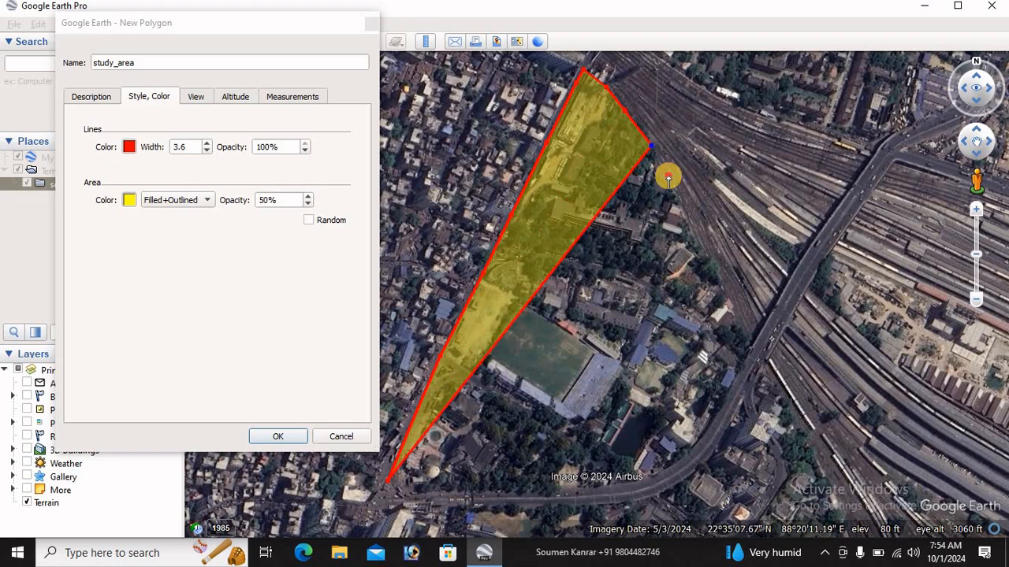
left_click(667, 175)
left_click(690, 230)
left_click(712, 266)
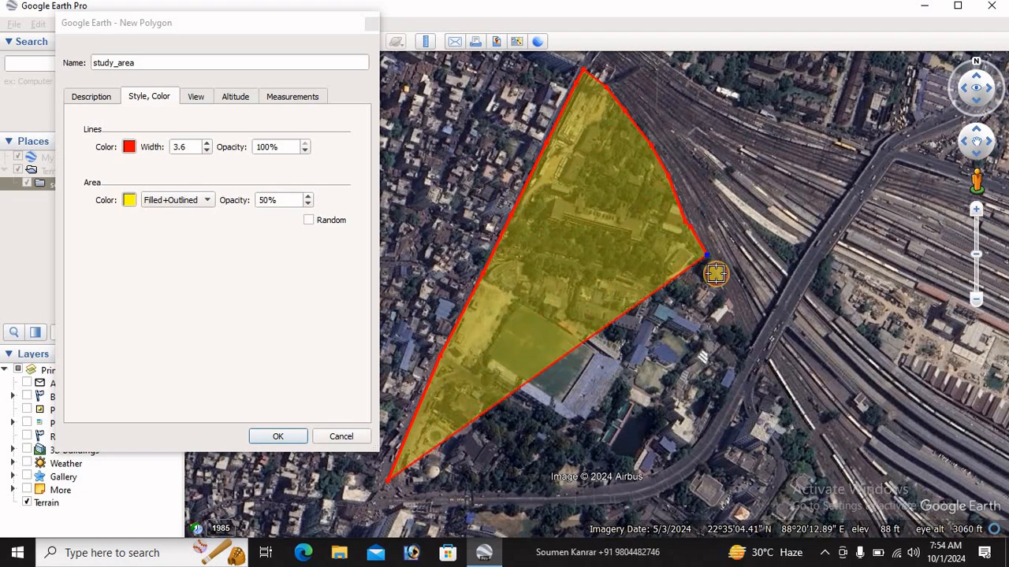
left_click(722, 297)
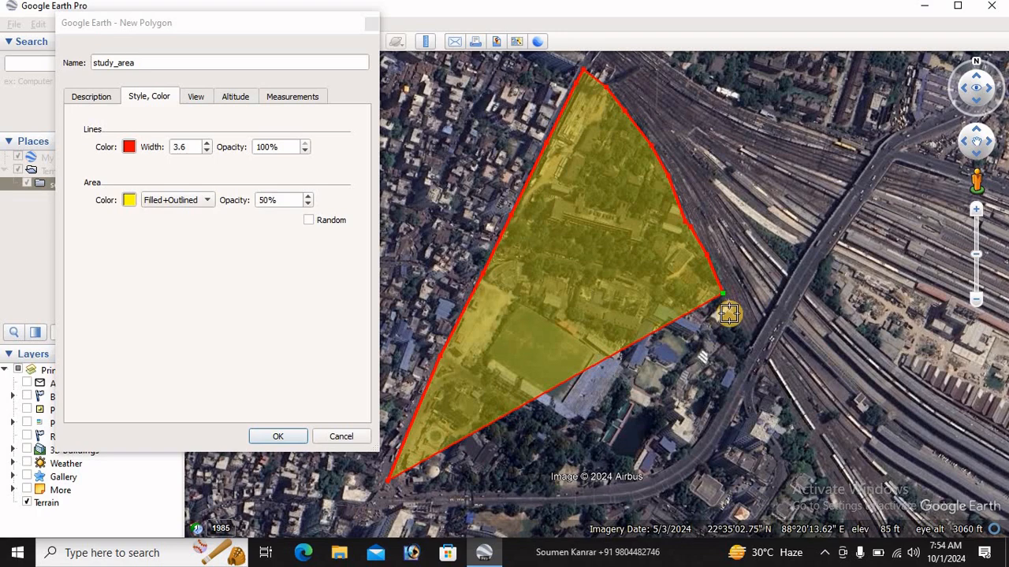
left_click(729, 312)
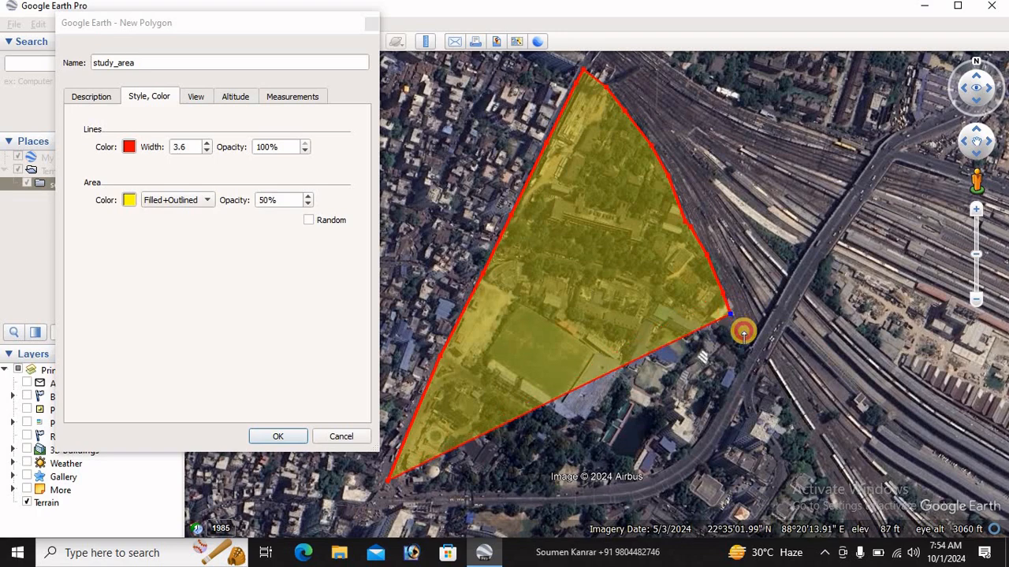
Trace the polygon's southern edge along the curved flyover road back to the southwest junction and finish the study_area polygon
left_click(741, 327)
left_click(744, 340)
left_click(744, 361)
left_click(736, 374)
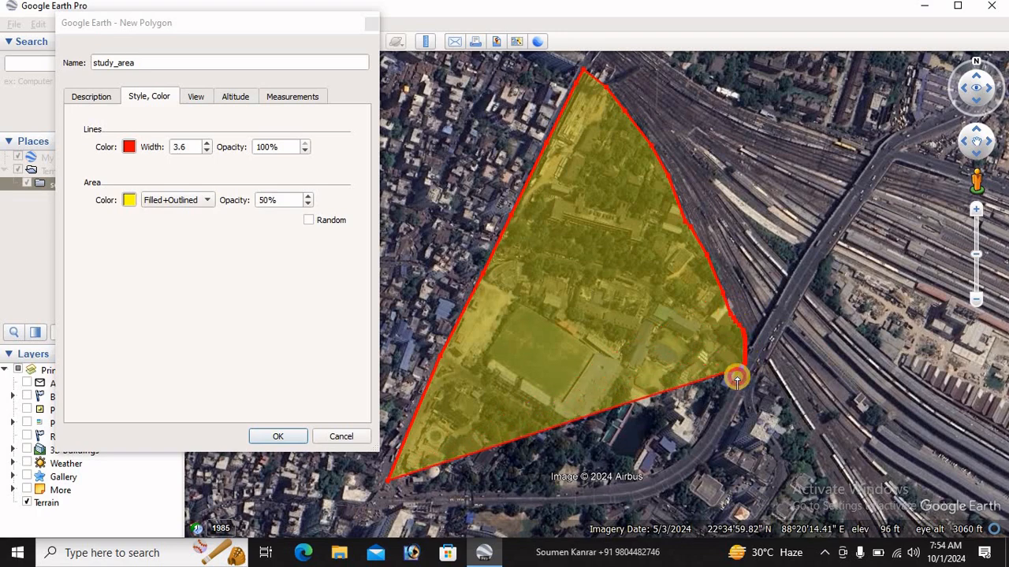
left_click(722, 405)
mouse_move(722, 405)
left_mouse_down()
mouse_move(692, 444)
mouse_move(637, 476)
mouse_move(384, 495)
left_mouse_up()
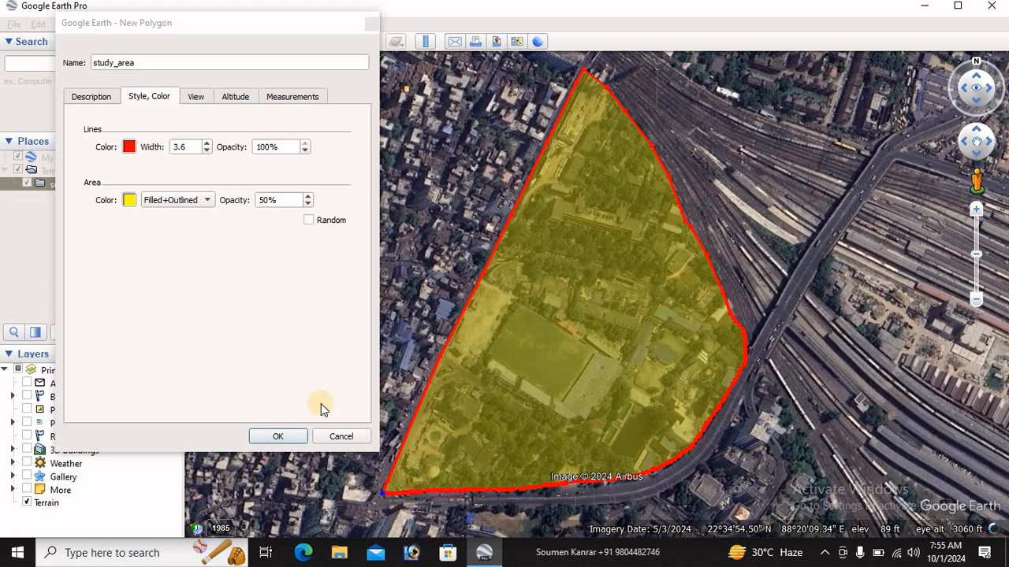
left_click(281, 436)
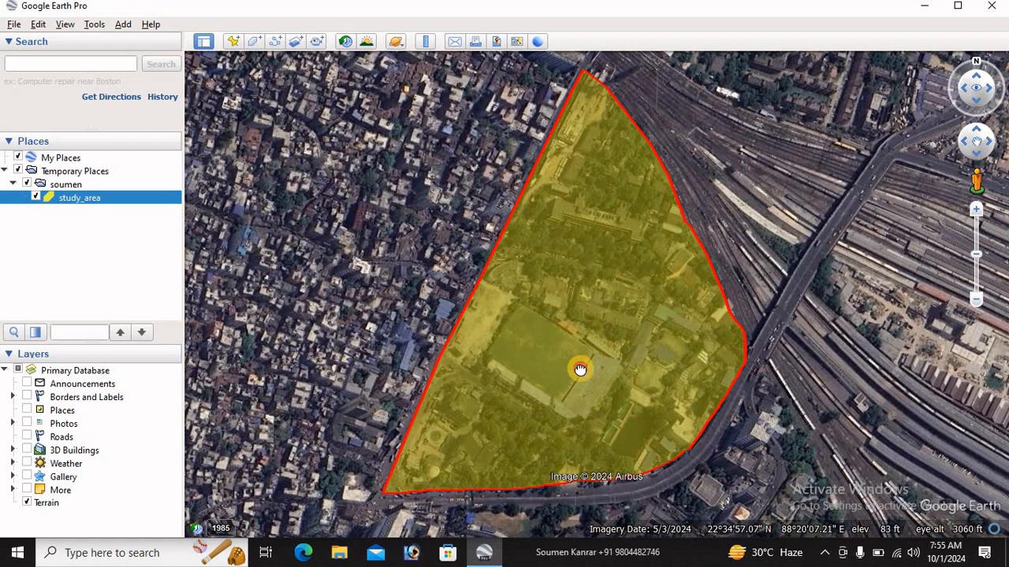
Add a new path named road to the folder that holds the study_area polygon
left_click_drag(580, 370, 585, 230)
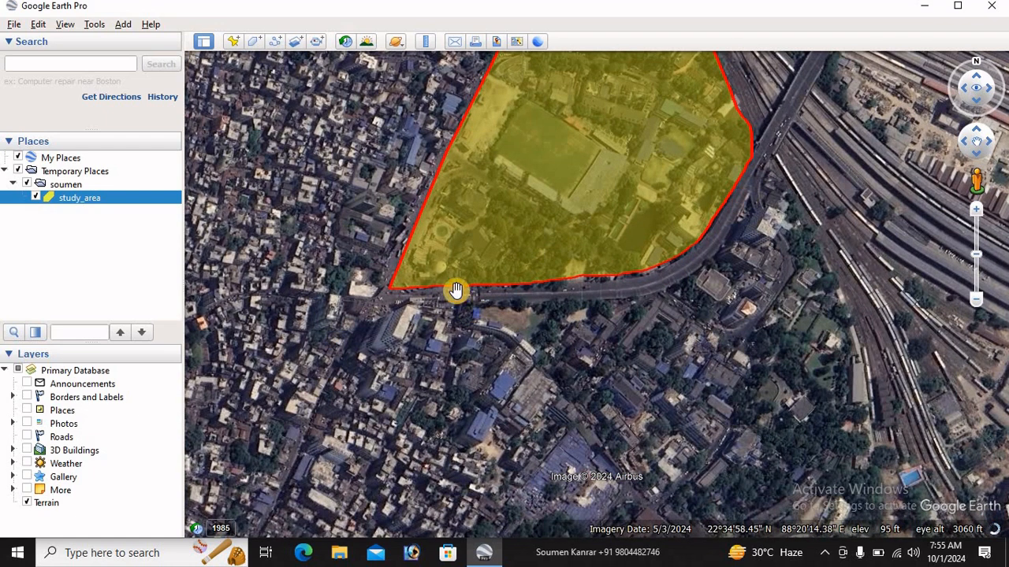
right_click(63, 184)
mouse_move(103, 190)
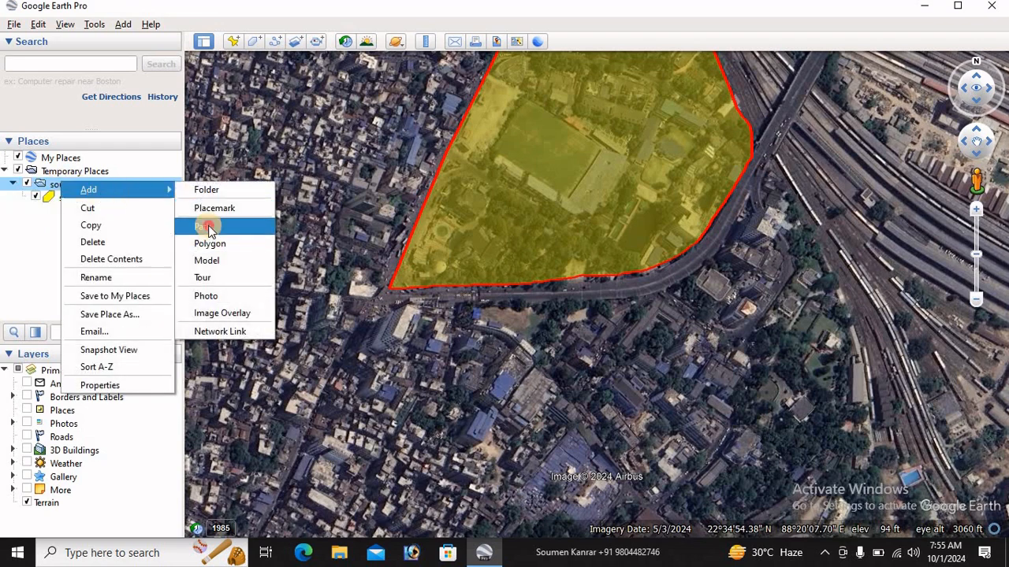
left_click(206, 227)
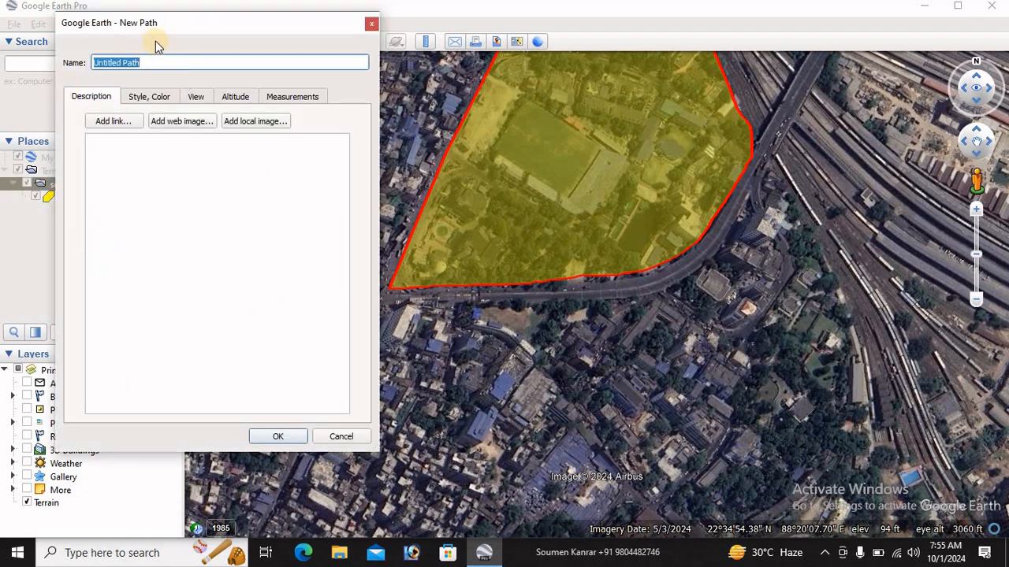
type("road")
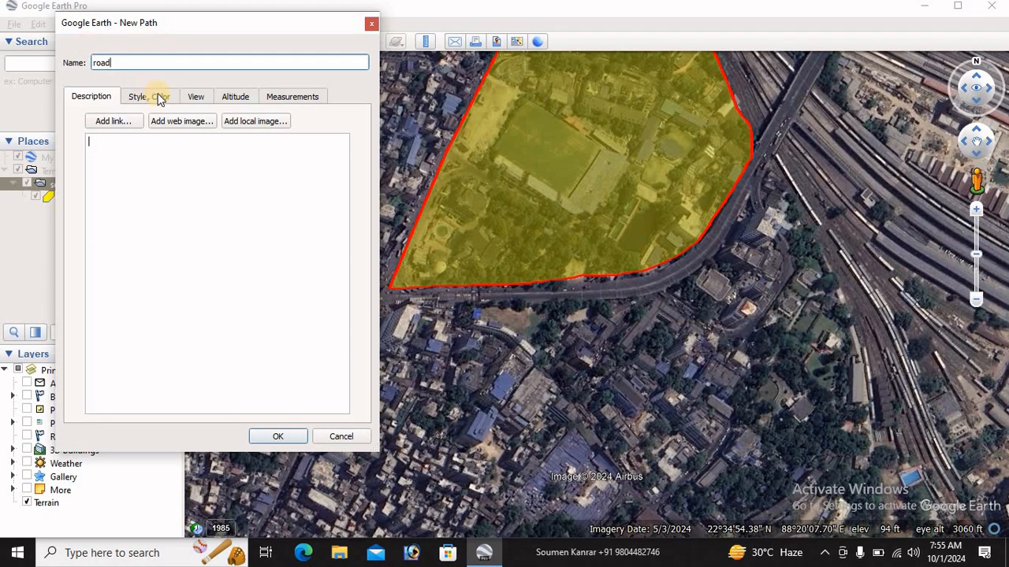
Set the road path's line colour to dark blue and its width to 1.8
left_click(157, 97)
left_click(126, 148)
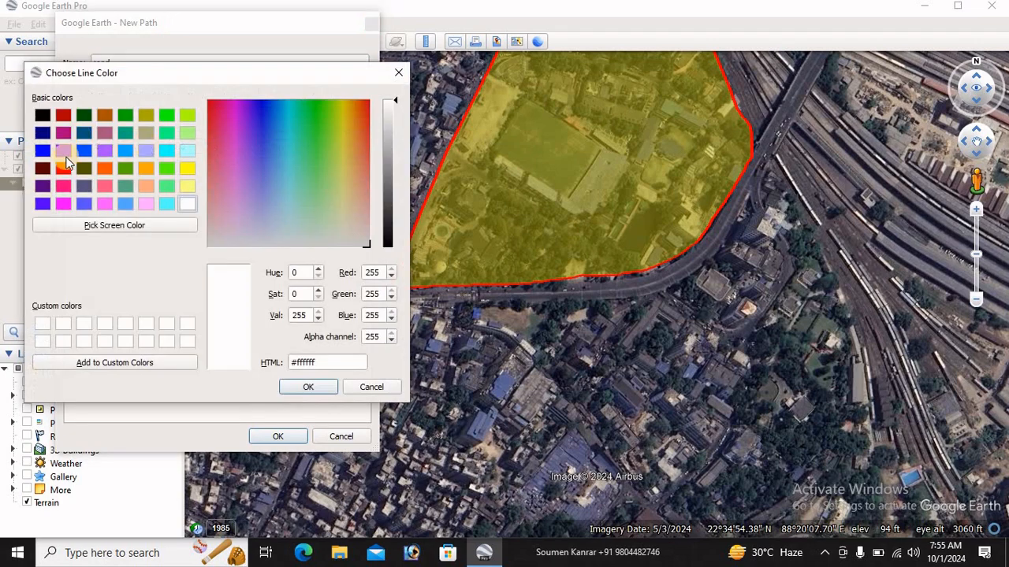
left_click(65, 168)
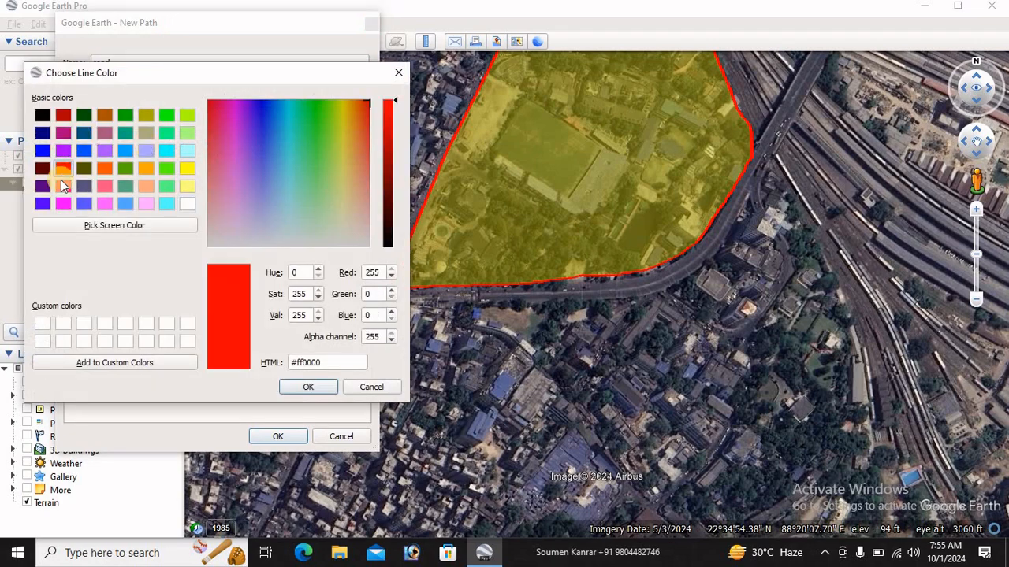
left_click(42, 114)
left_click(43, 132)
left_click(304, 390)
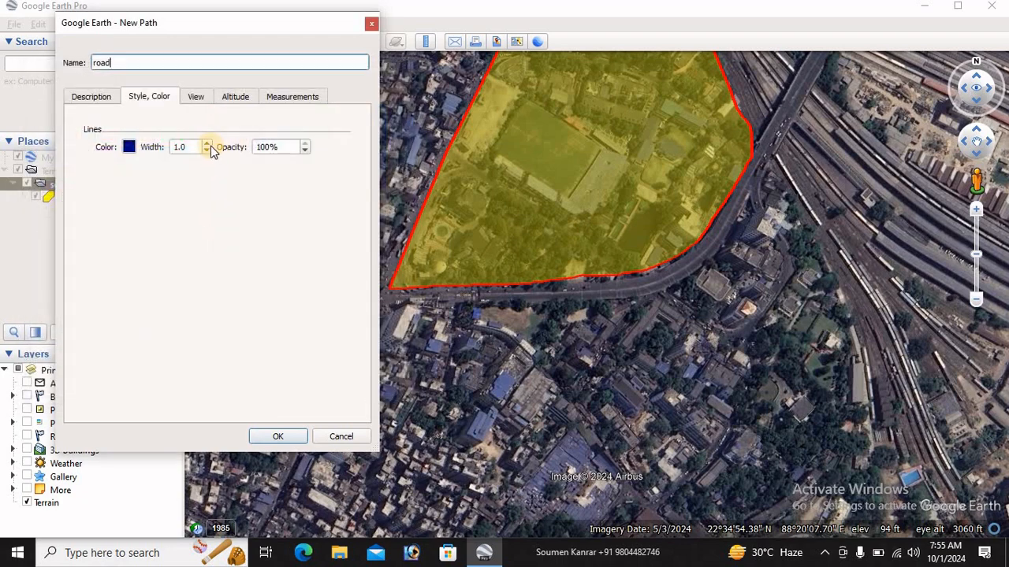
left_click(207, 146)
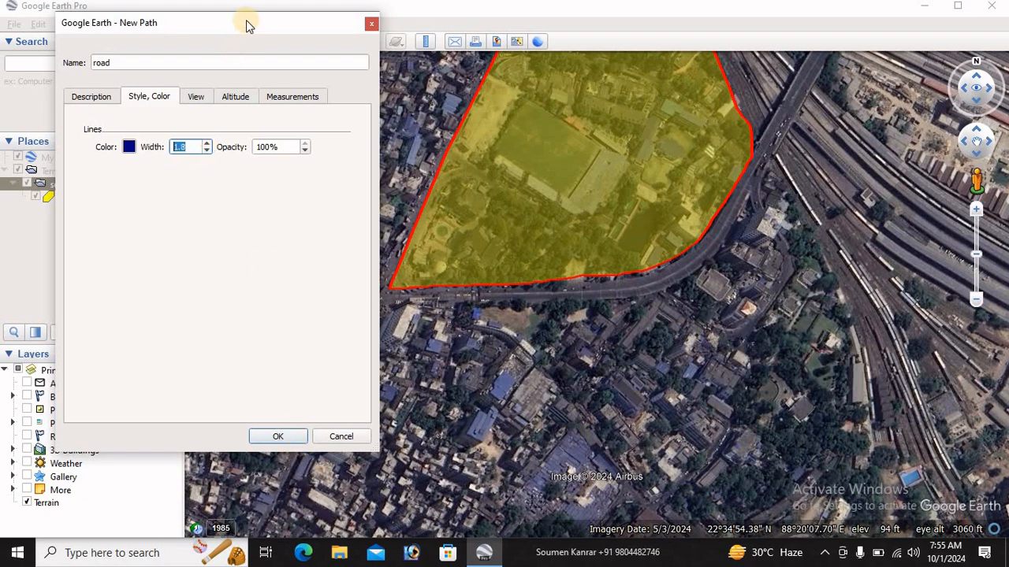
Trace the road path from the southwest junction along the curved main road northeast onto the flyover, and save it
left_click_drag(181, 23, 41, 25)
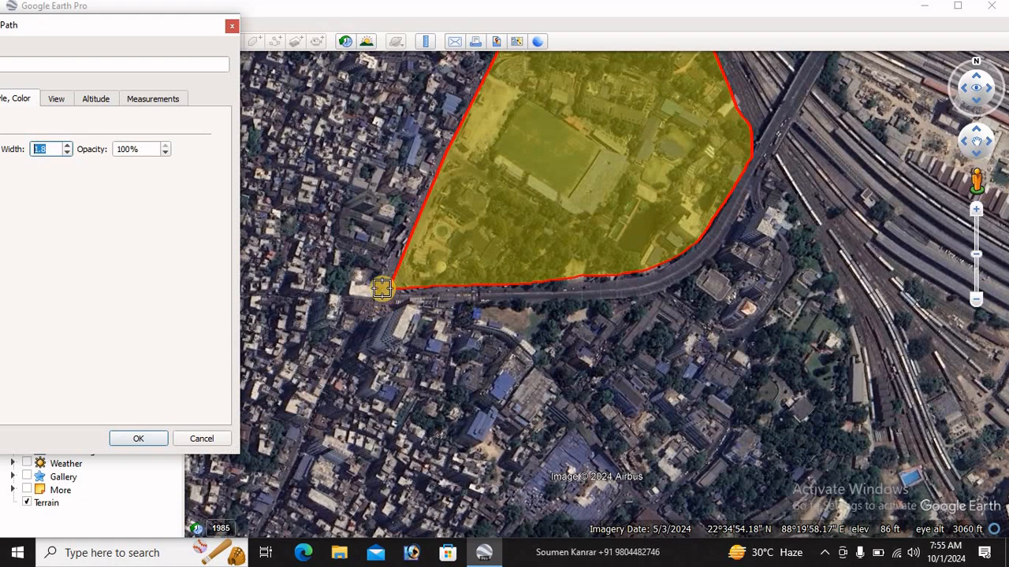
left_click(382, 295)
left_click(449, 299)
left_click(526, 293)
left_click(584, 292)
left_click(641, 284)
left_click(690, 271)
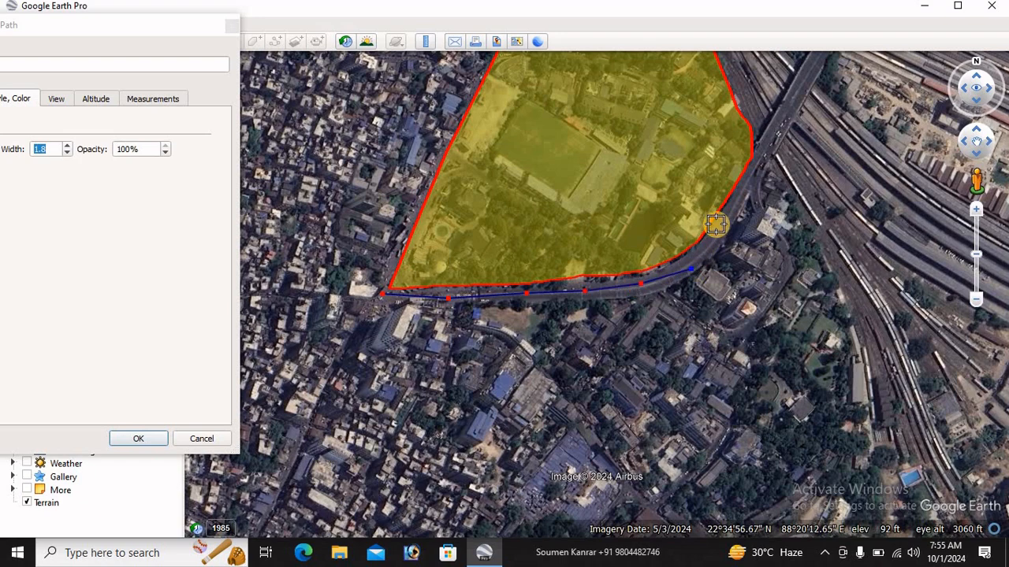
left_click(719, 228)
left_click(736, 193)
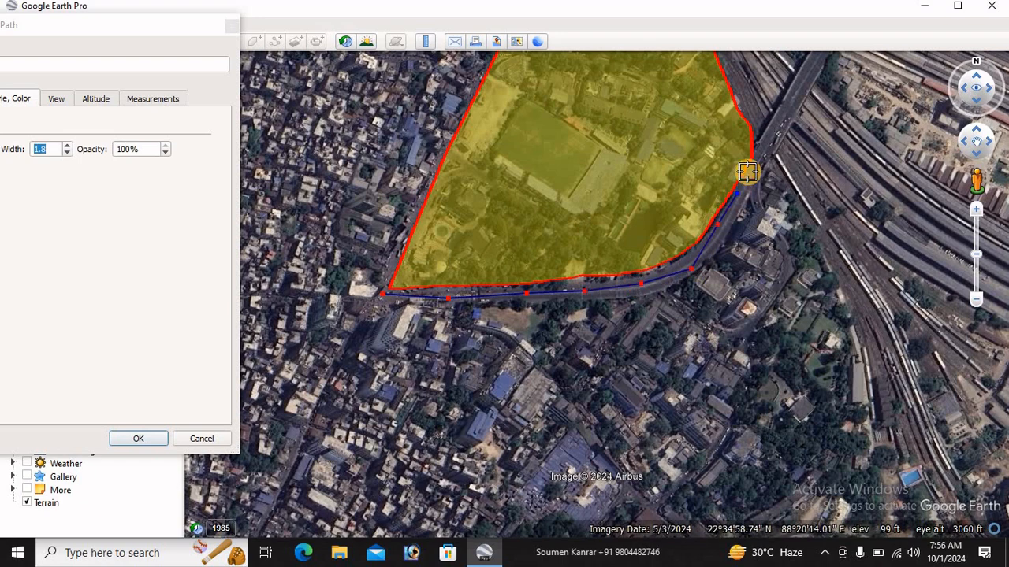
left_click(771, 135)
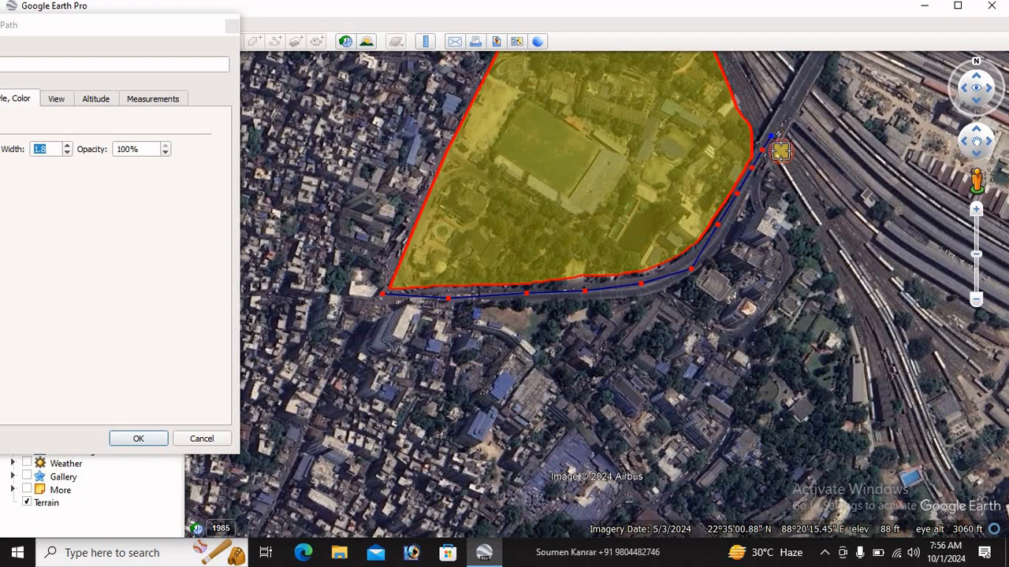
left_click(138, 439)
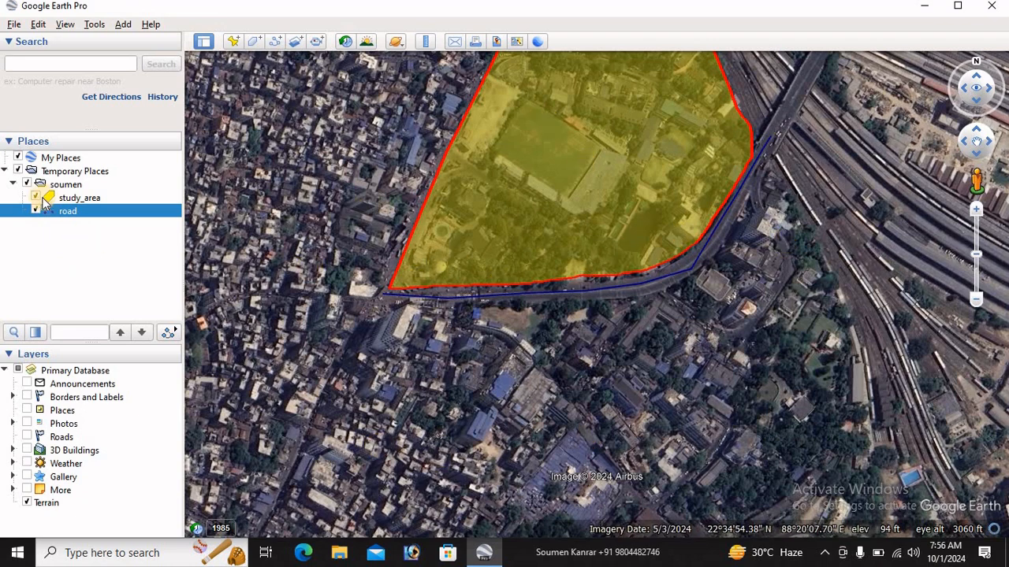
Hide the study_area polygon and the road path to expose the stadium imagery
left_click(36, 198)
left_click(36, 211)
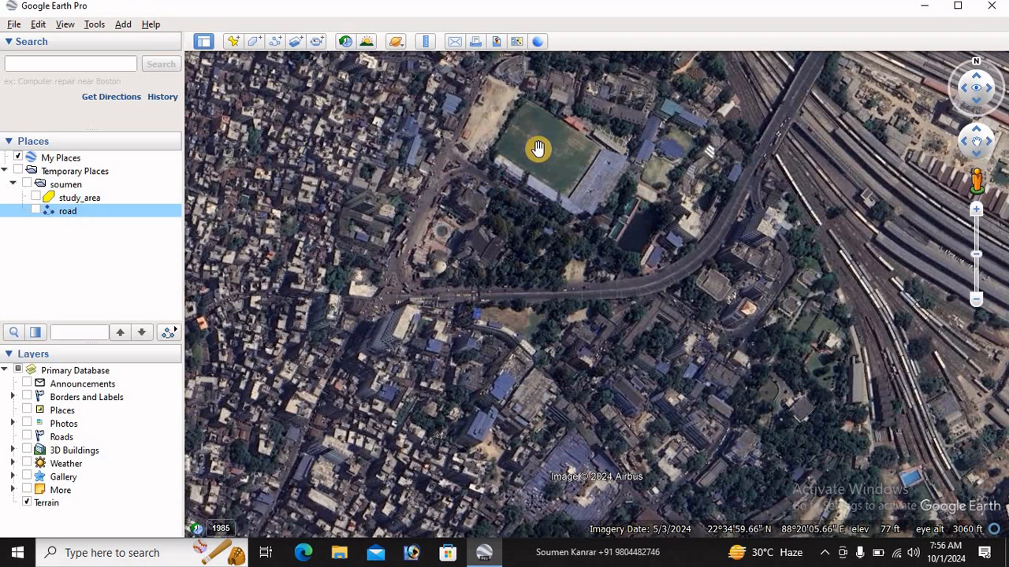
left_click_drag(540, 158, 559, 266)
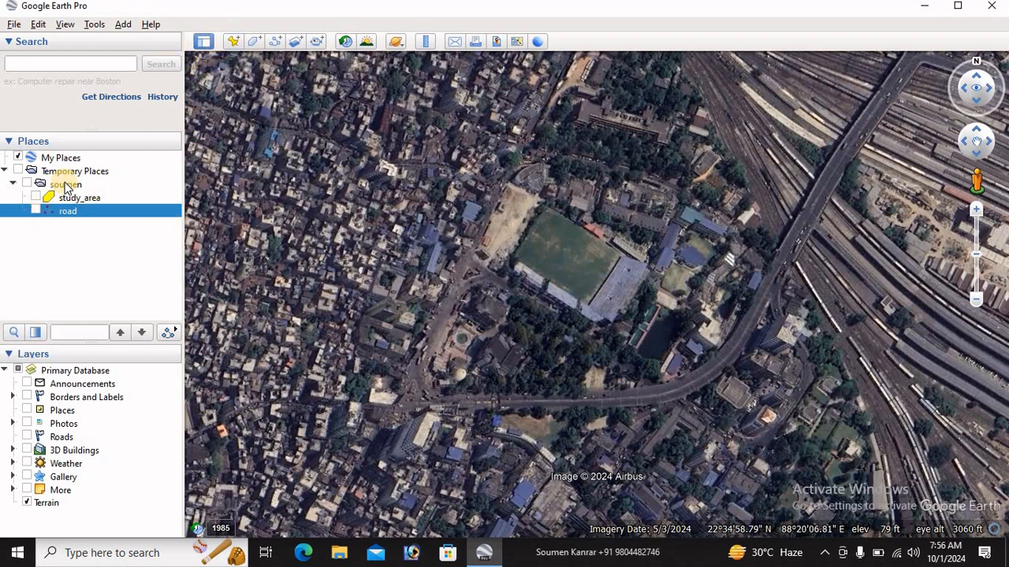
Add a placemark named location to the same folder and position it in the middle of the stadium's pitch
left_click(66, 186)
right_click(66, 189)
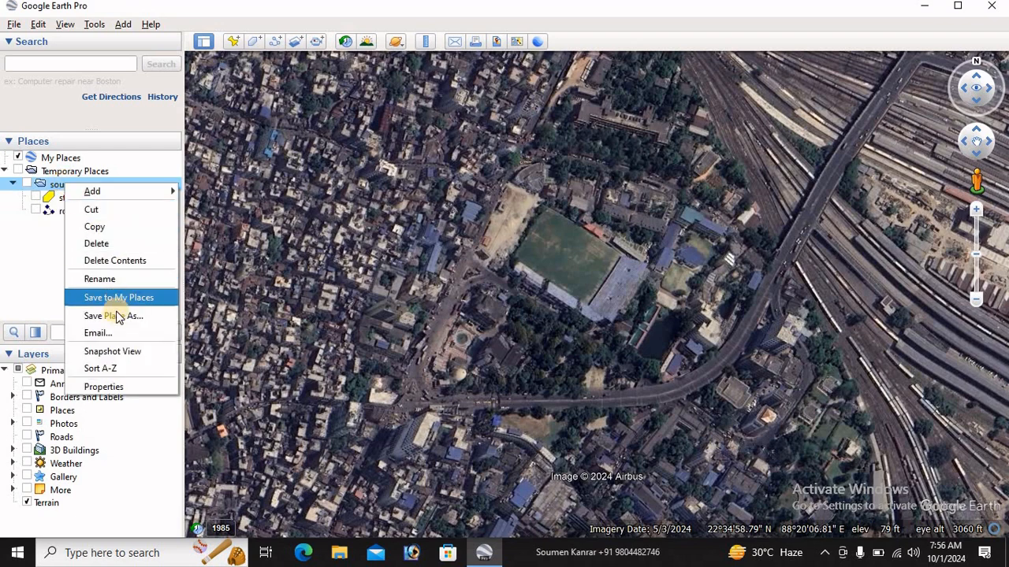
mouse_move(111, 191)
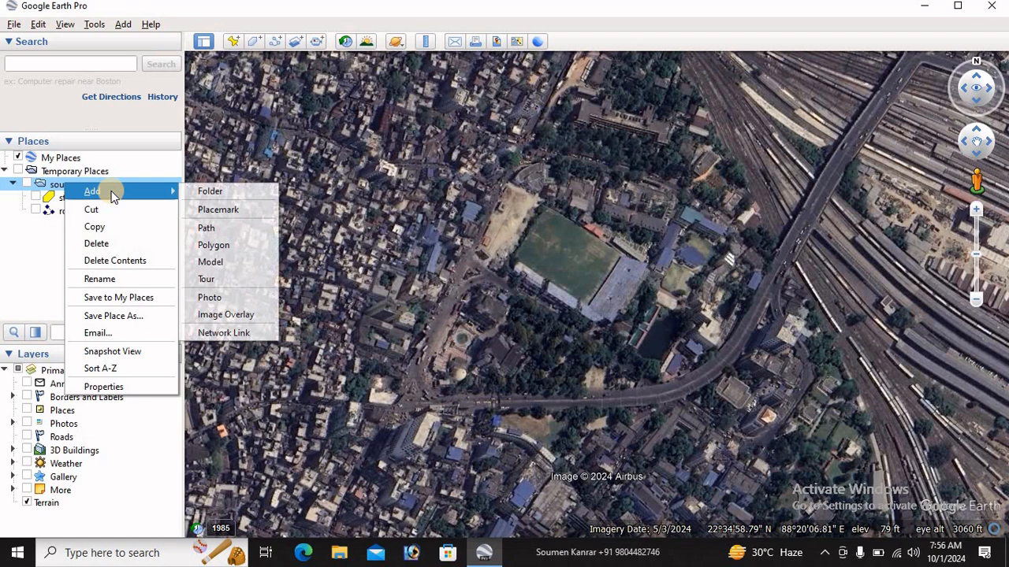
left_click(220, 214)
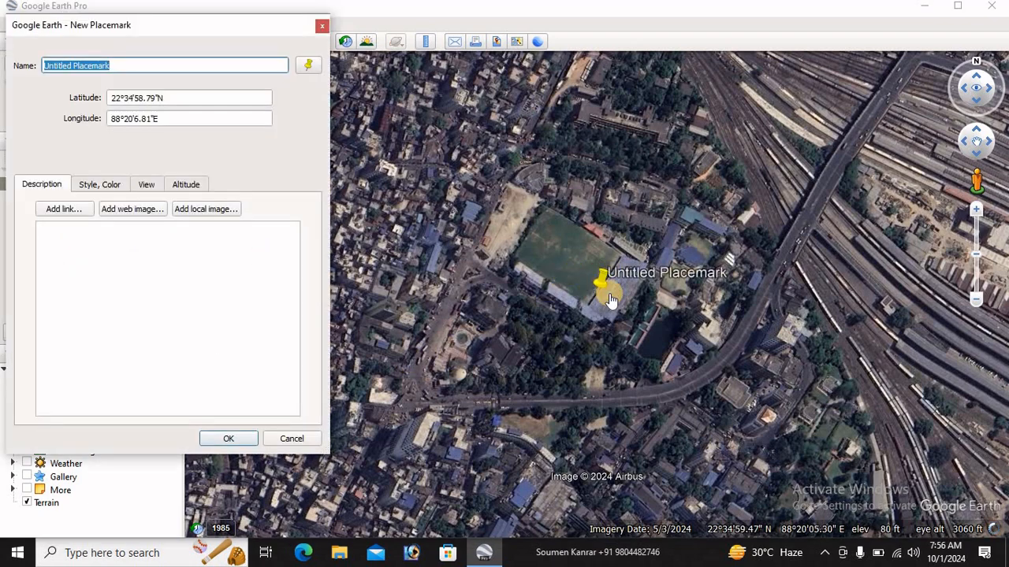
left_click_drag(607, 285, 570, 268)
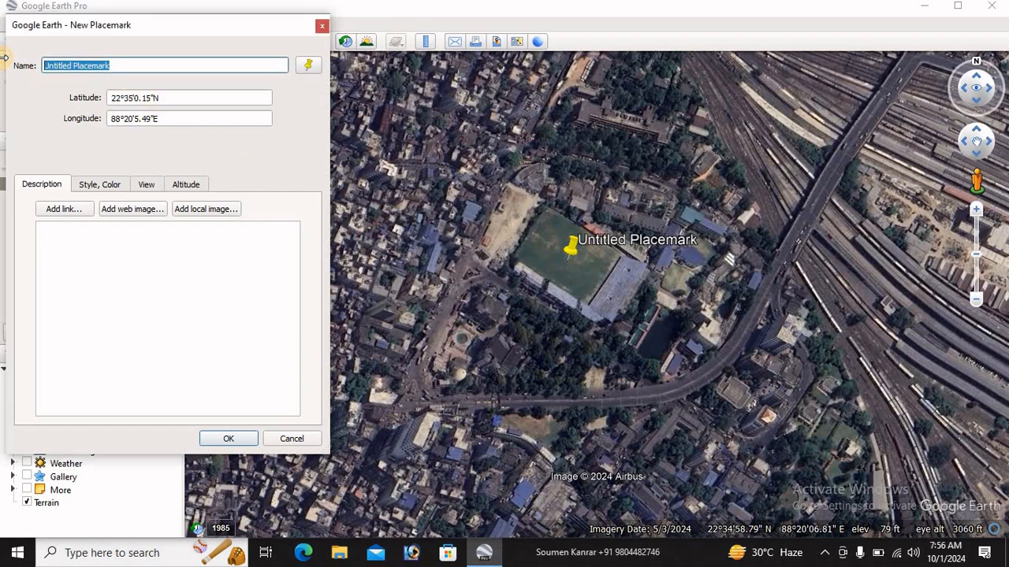
type("location")
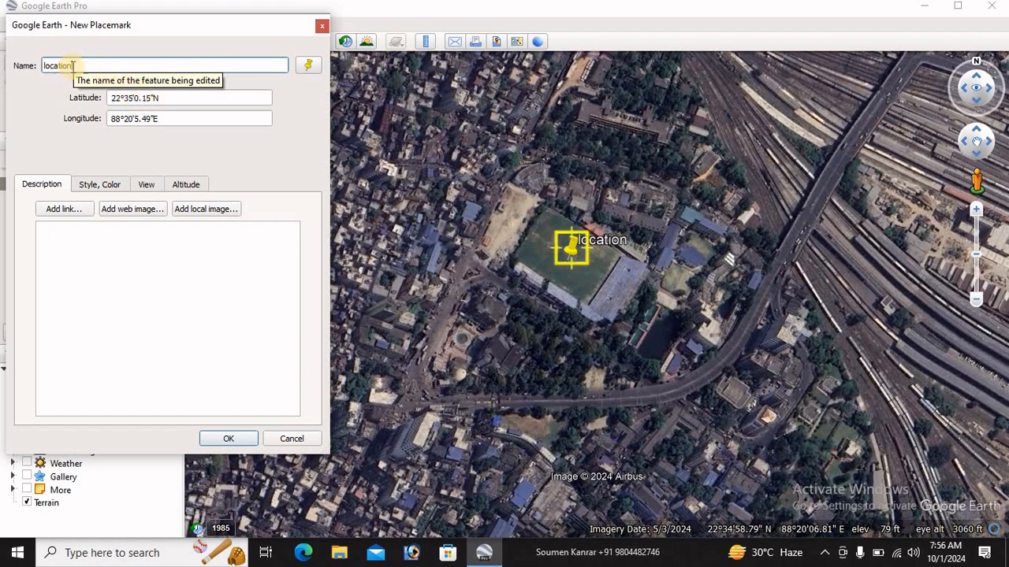
Change the location placemark's icon to the blue airport symbol and save the placemark
left_click(100, 187)
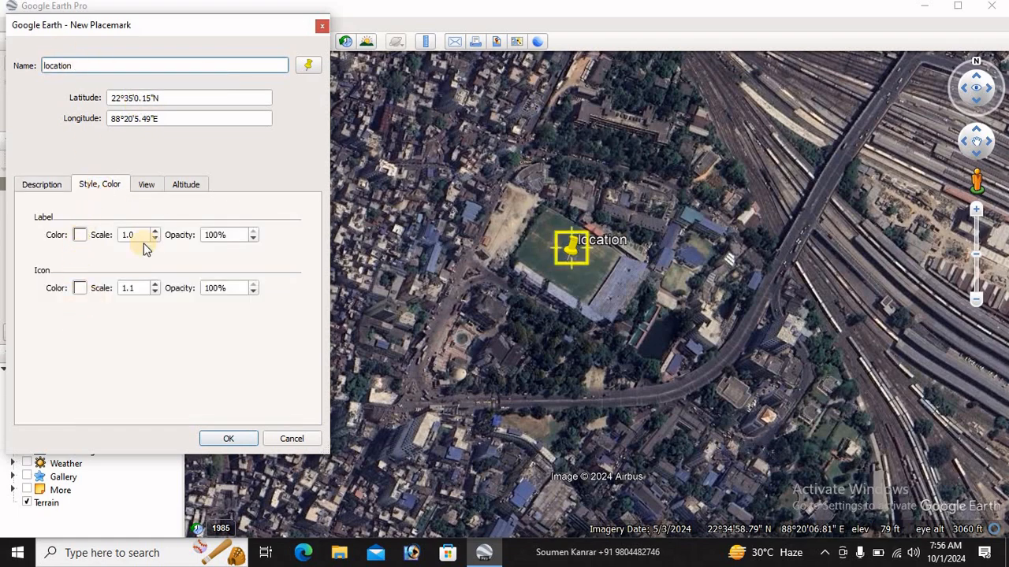
left_click(147, 186)
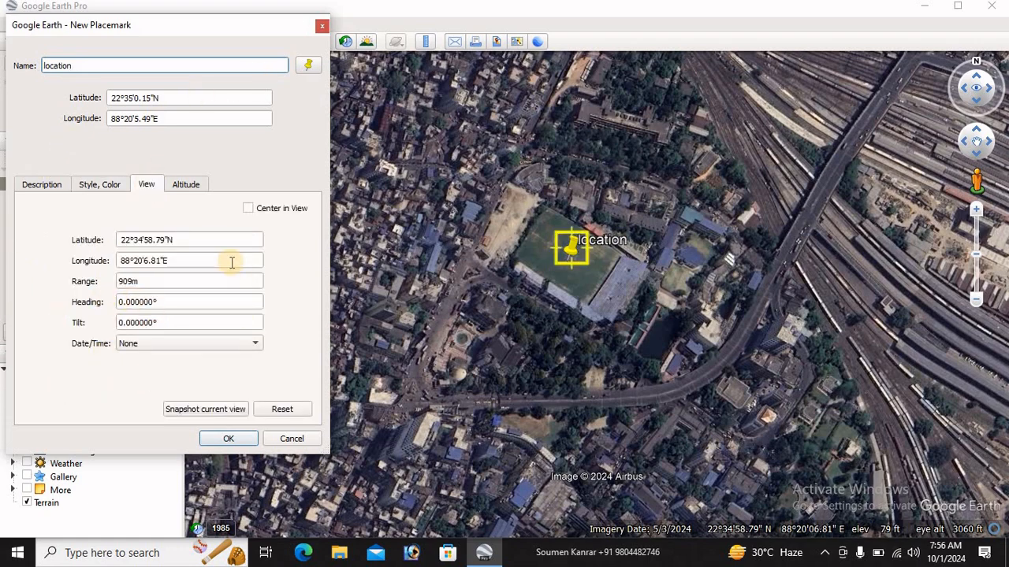
left_click(308, 68)
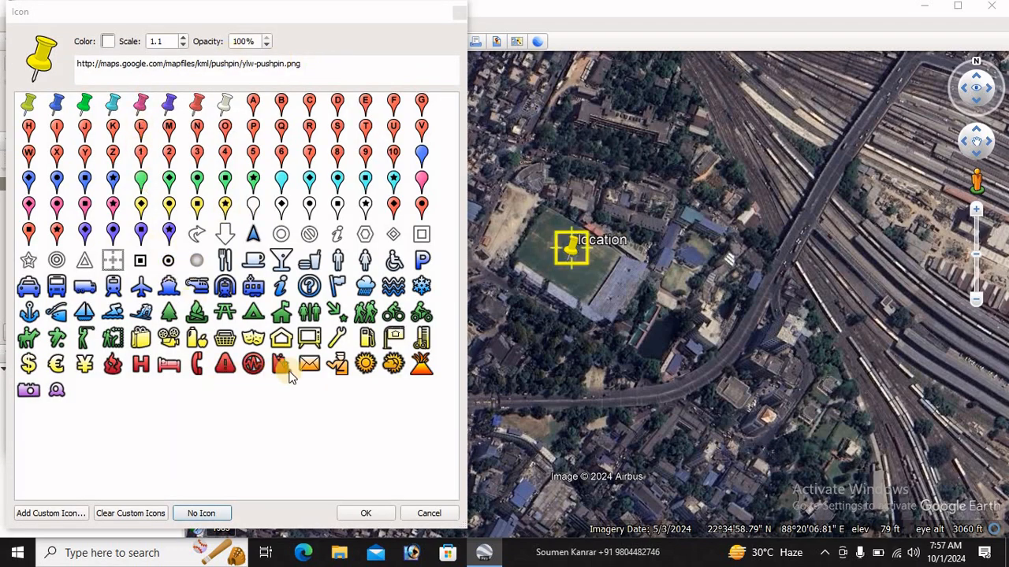
left_click(337, 364)
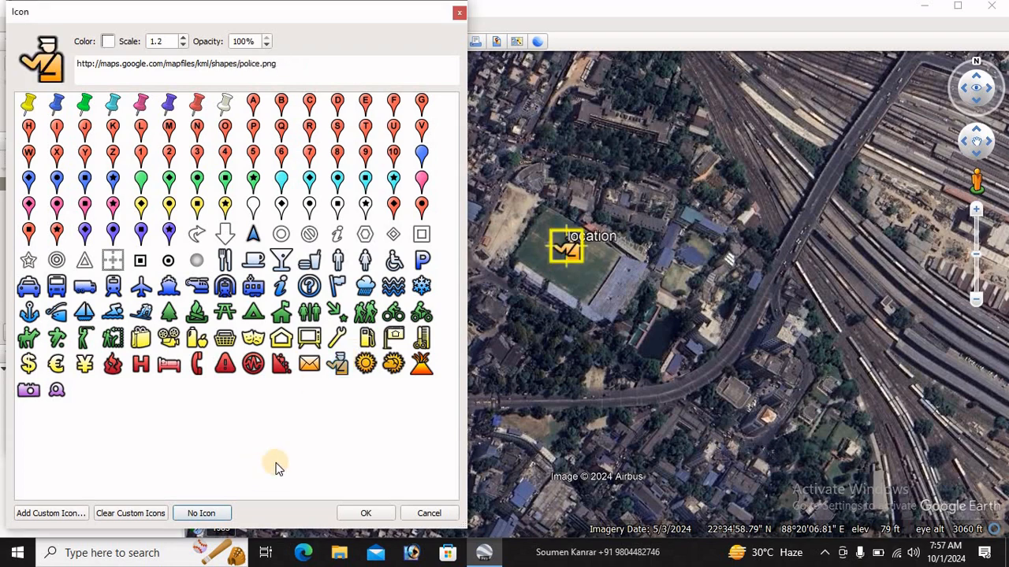
left_click(142, 289)
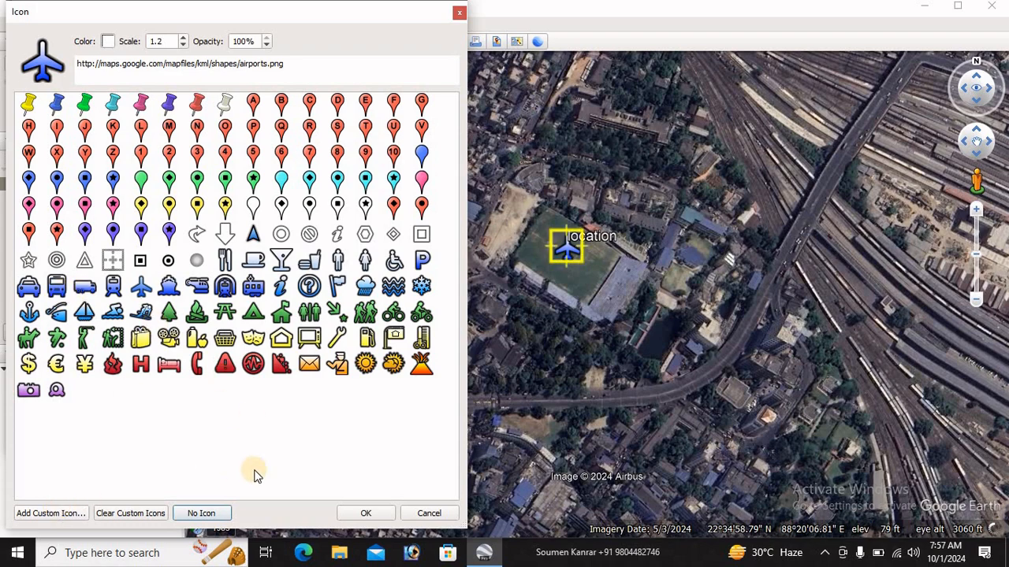
left_click(366, 513)
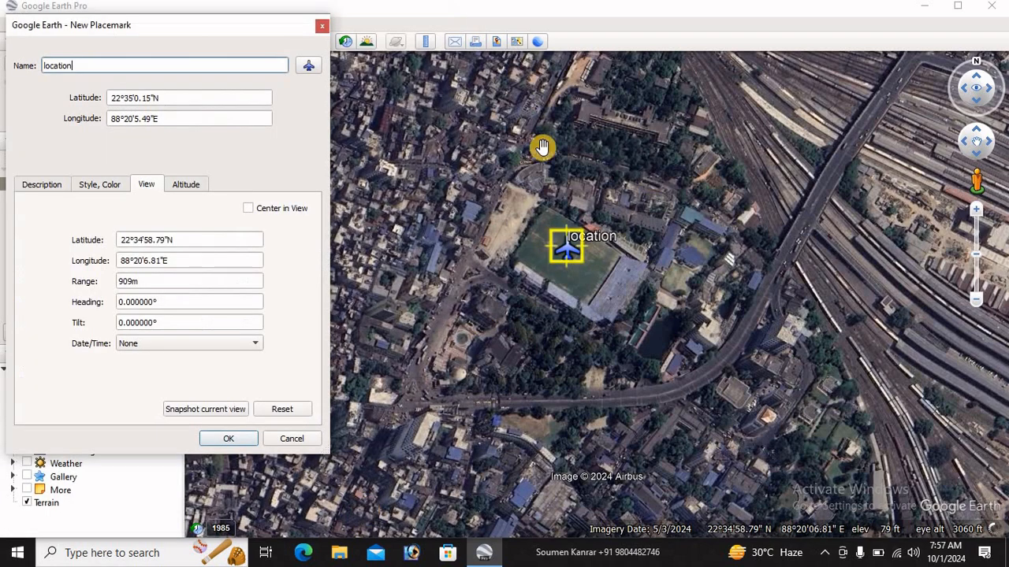
left_click(230, 438)
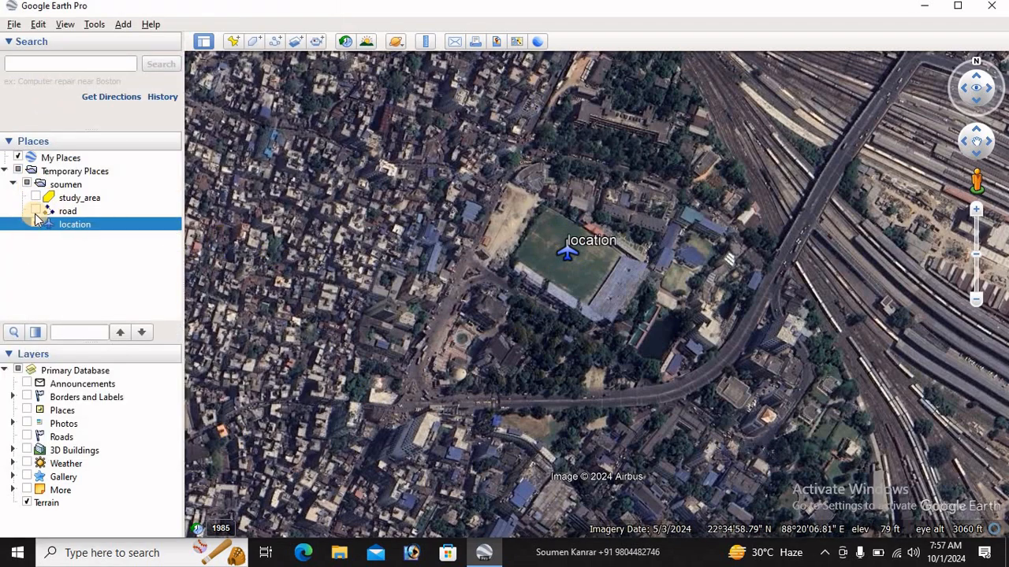
Show the road path and the study_area polygon on the map again
left_click(36, 214)
left_click(36, 211)
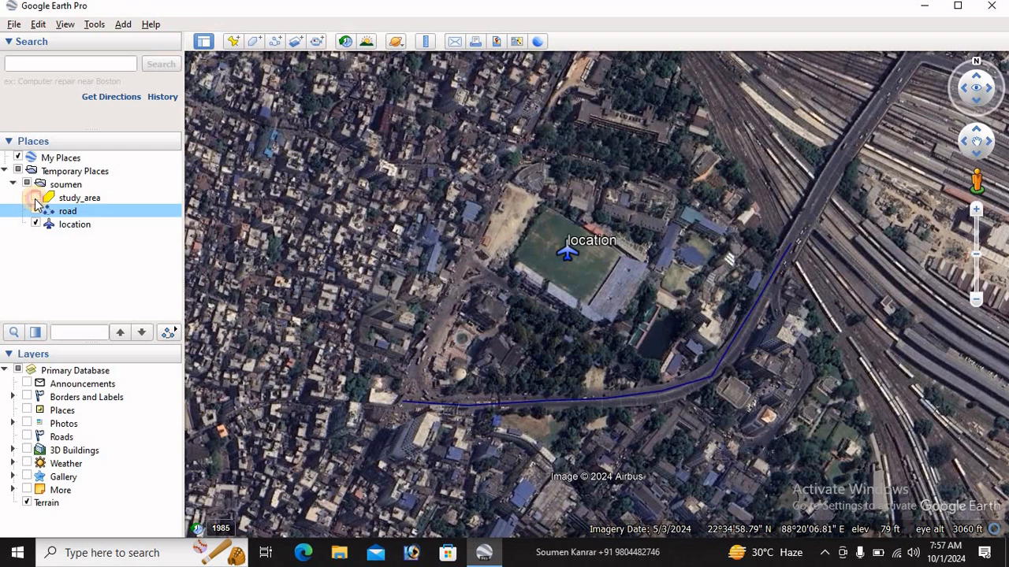
left_click(36, 198)
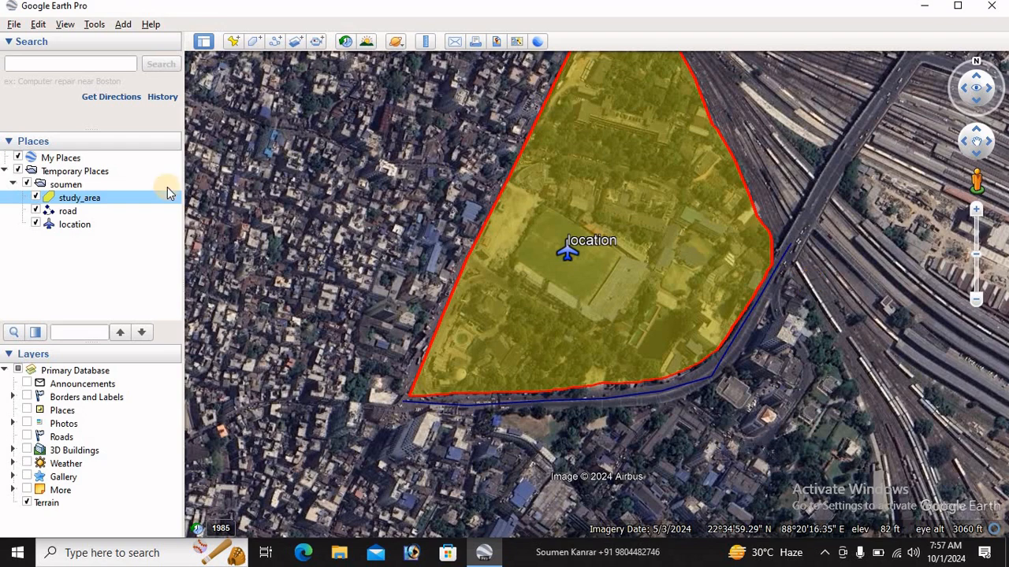
Save the folder holding the polygon, path and placemark to the Desktop as a KML file named ssssss
left_click(67, 184)
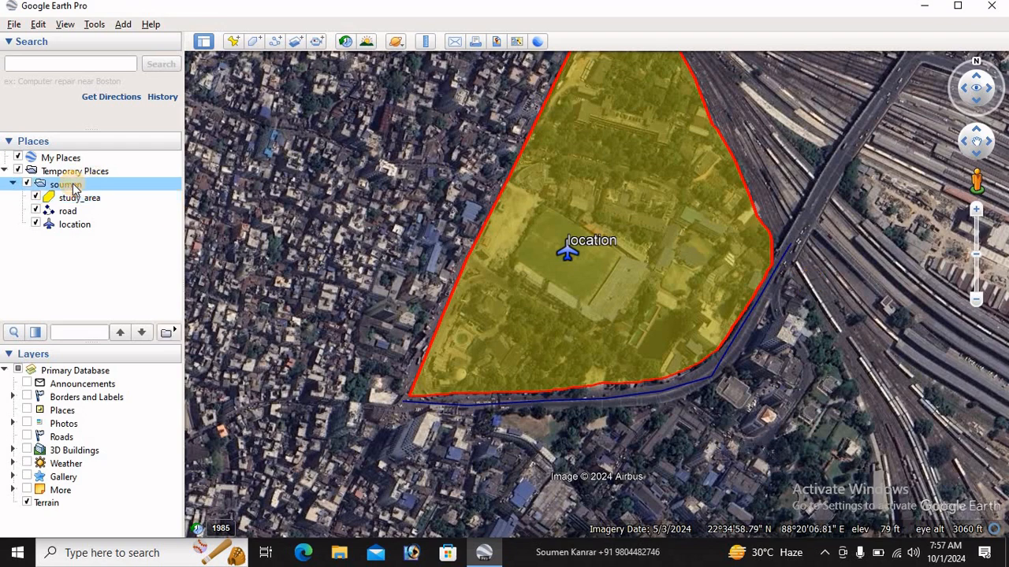
right_click(67, 187)
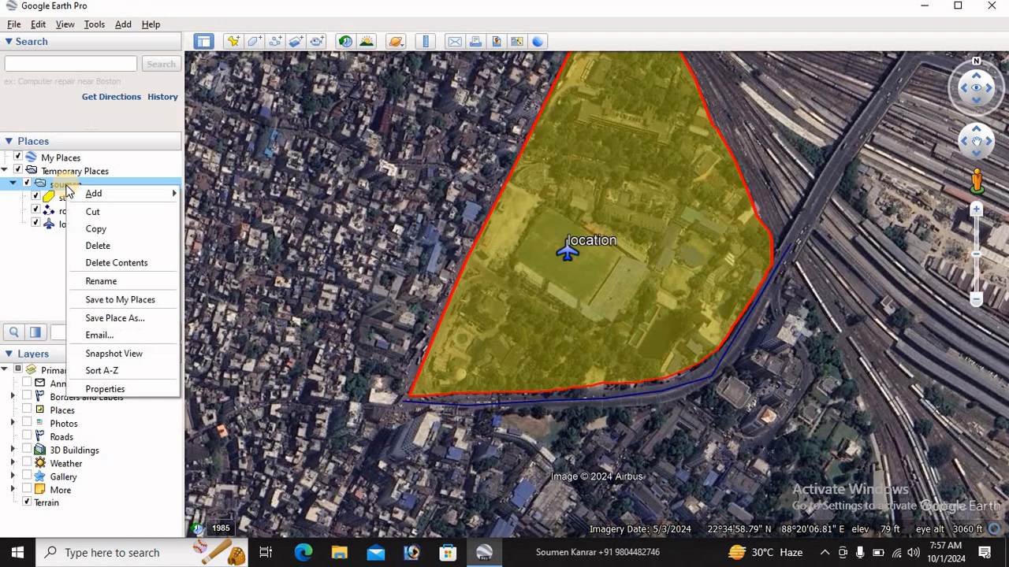
left_click(130, 320)
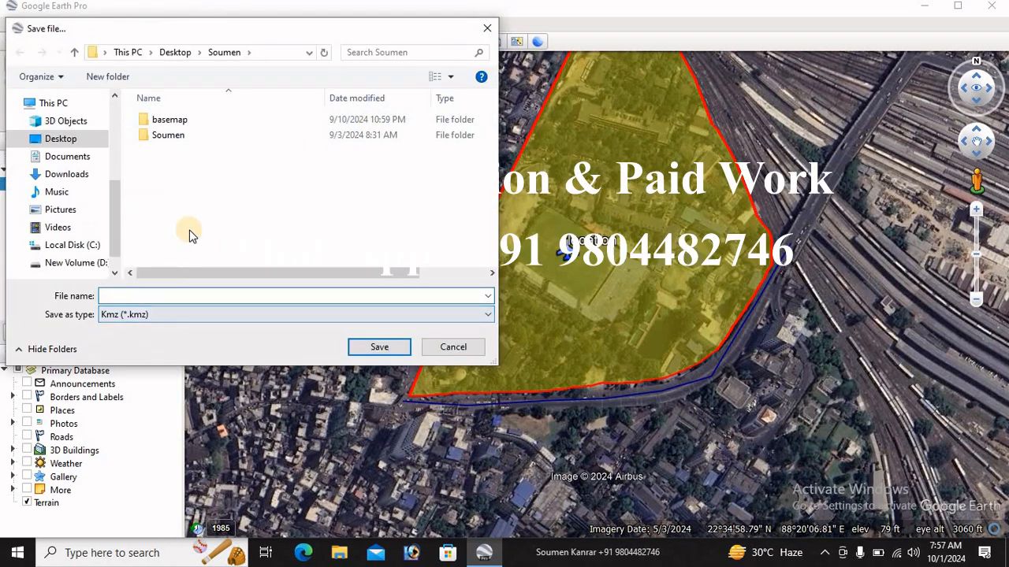
left_click(59, 140)
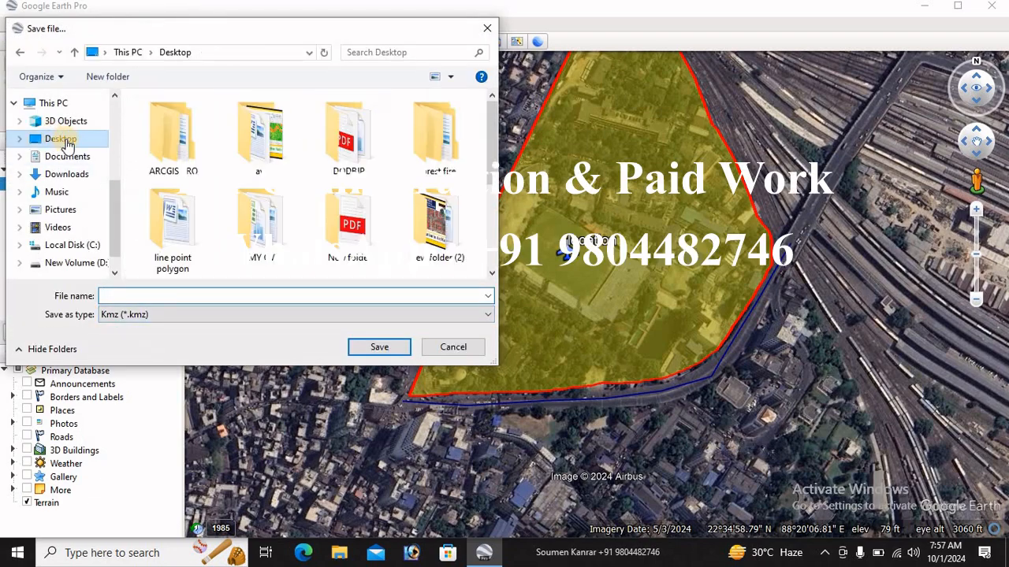
left_click(157, 317)
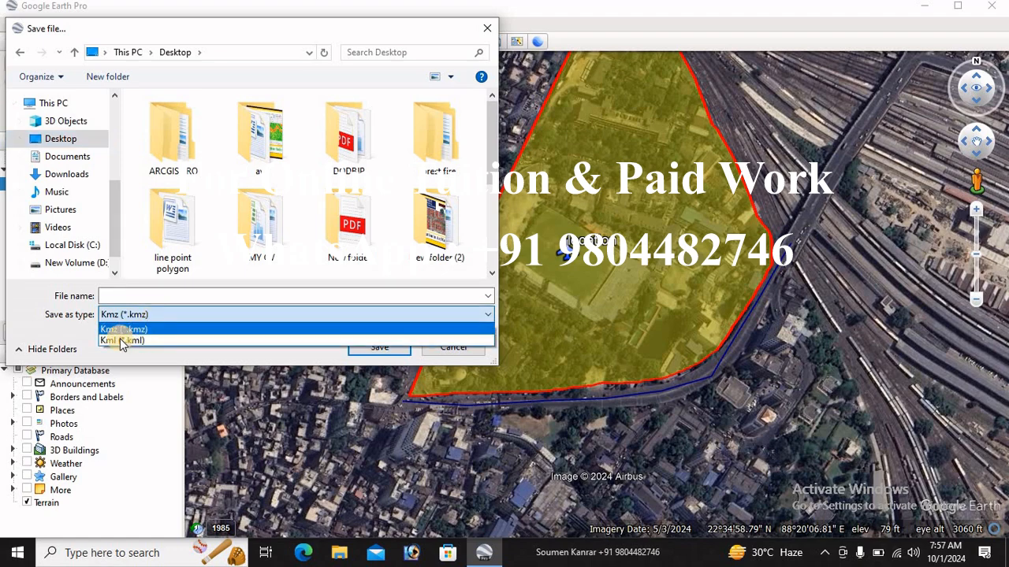
left_click(122, 340)
left_click(123, 295)
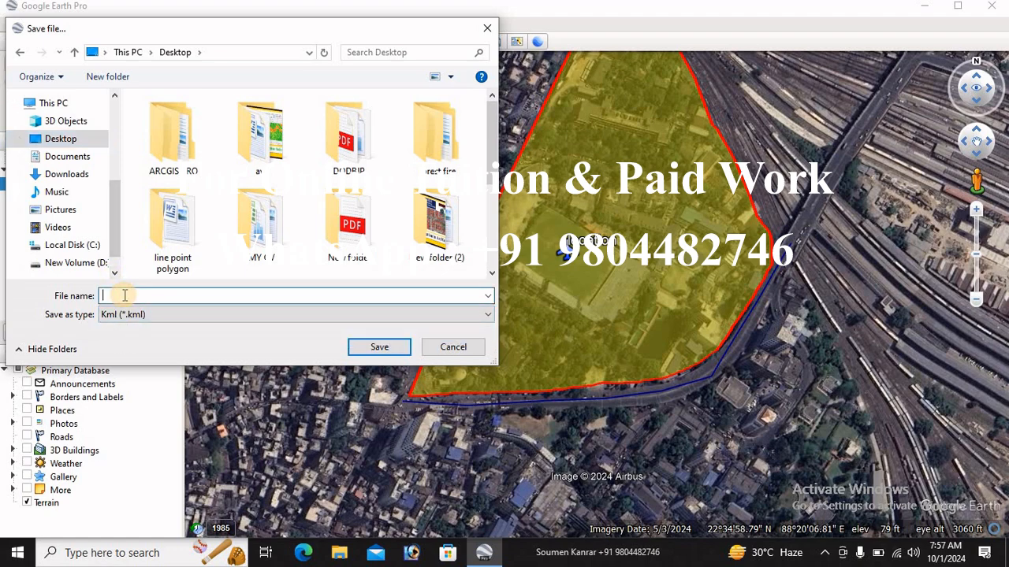
type("ssssss")
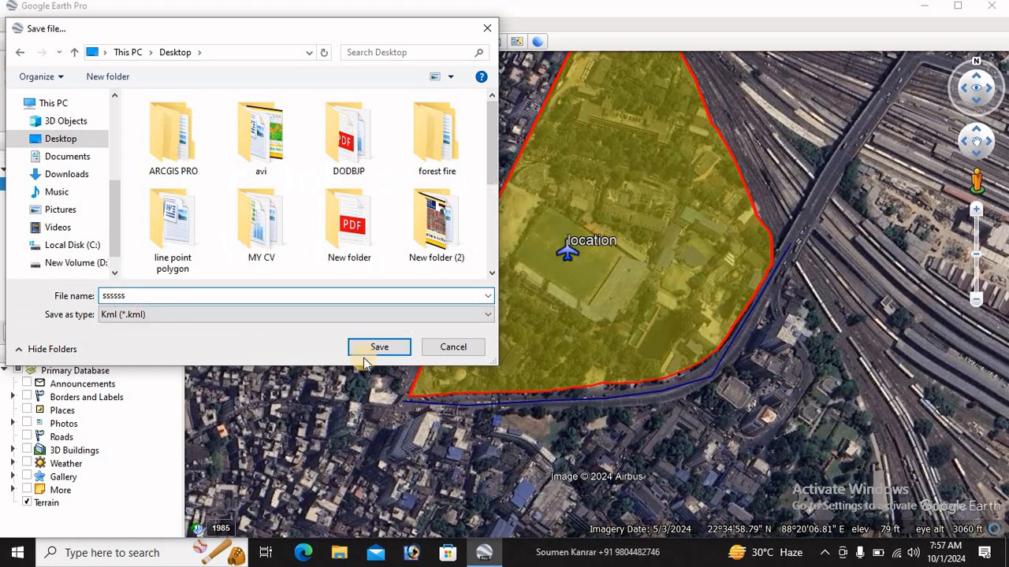
left_click(370, 348)
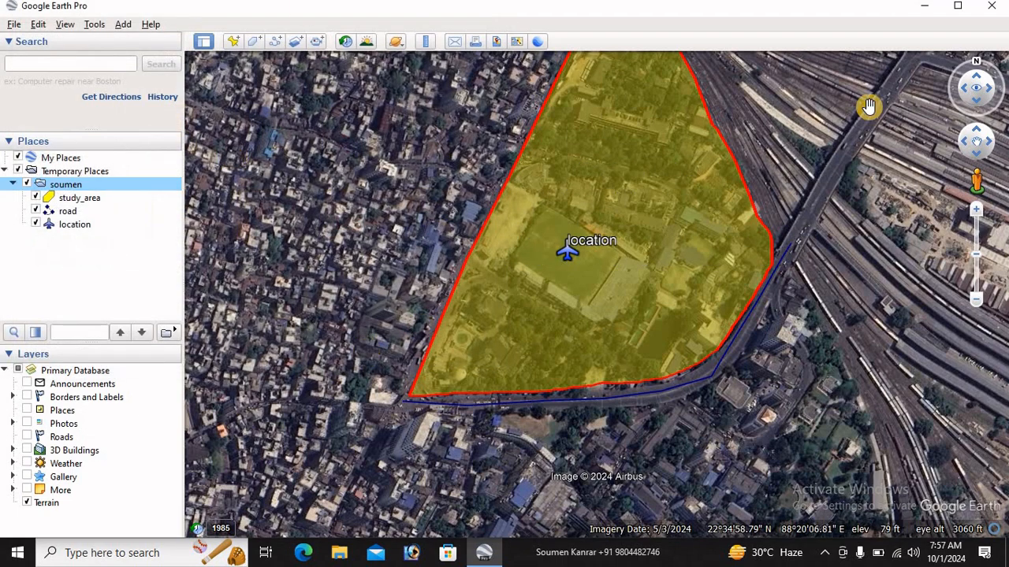
Switch to ArcMap and open the KML To Layer tool from the From KML conversion toolset
left_click(923, 6)
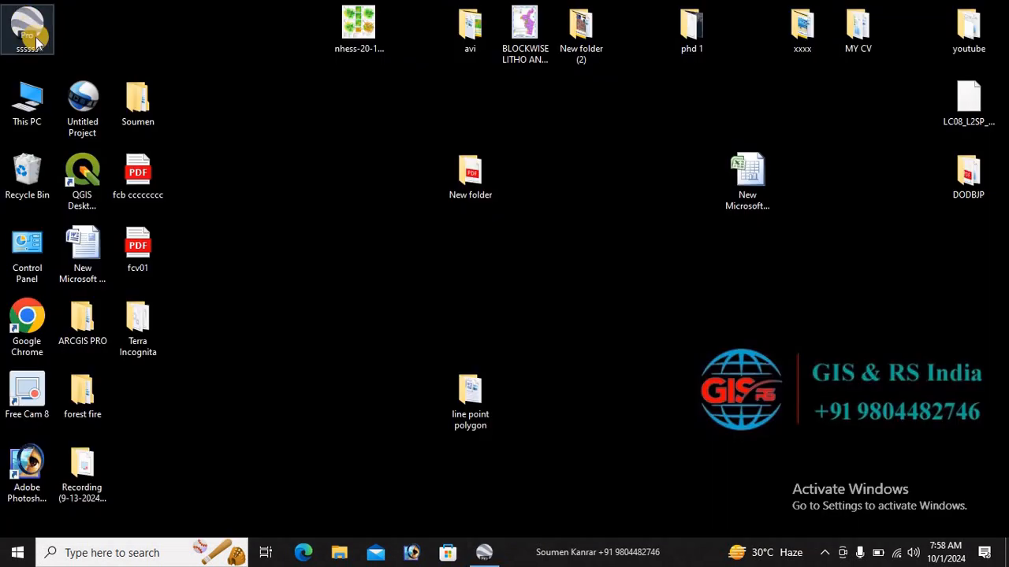
right_click(484, 554)
left_click(539, 520)
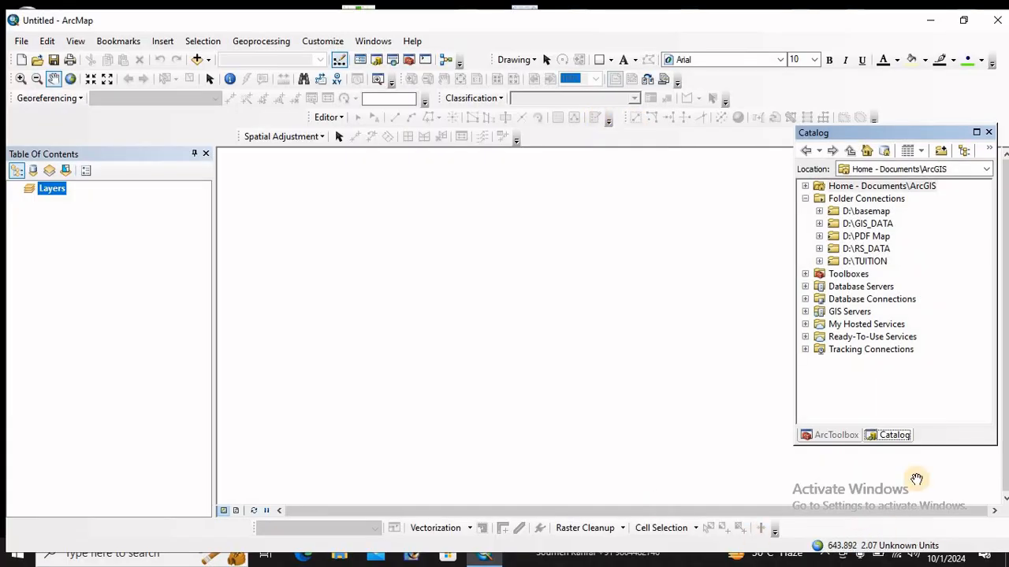
left_click(829, 439)
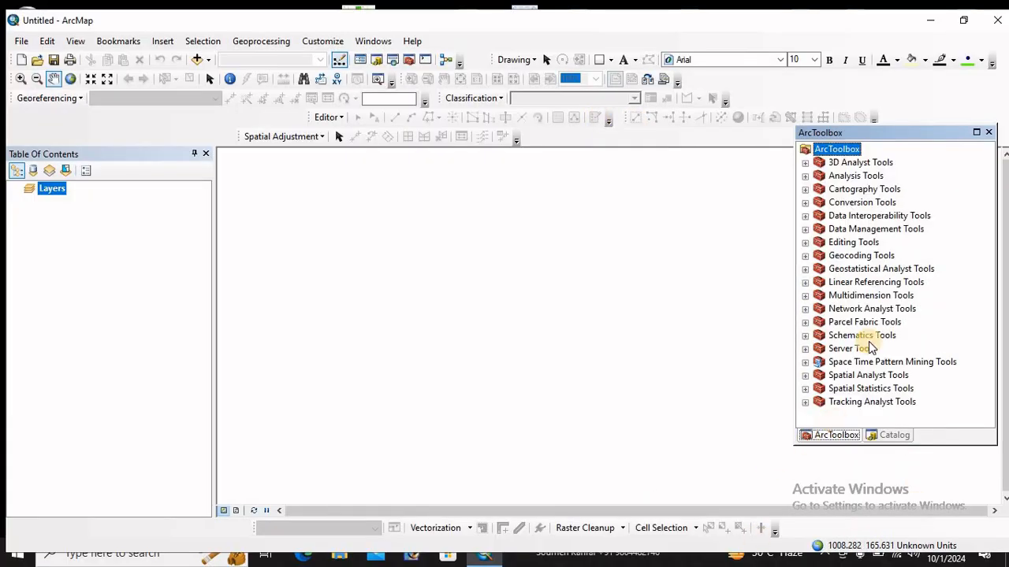
double_click(855, 203)
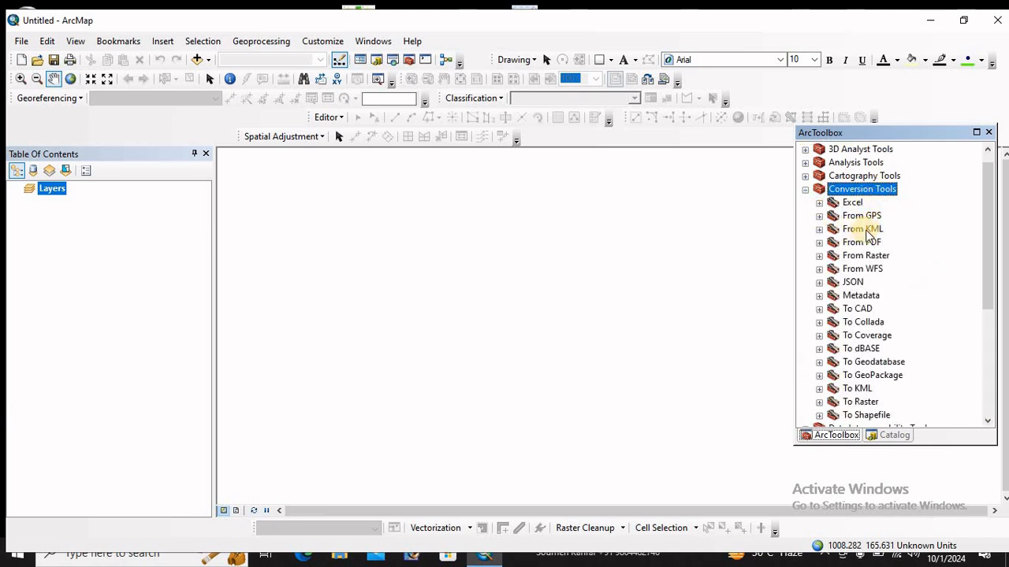
left_click(819, 230)
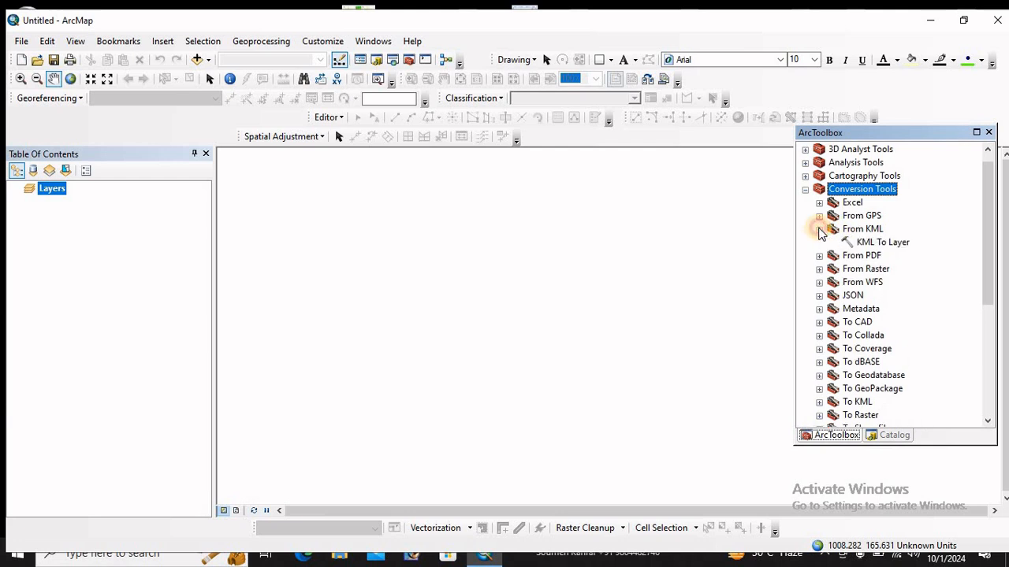
double_click(864, 244)
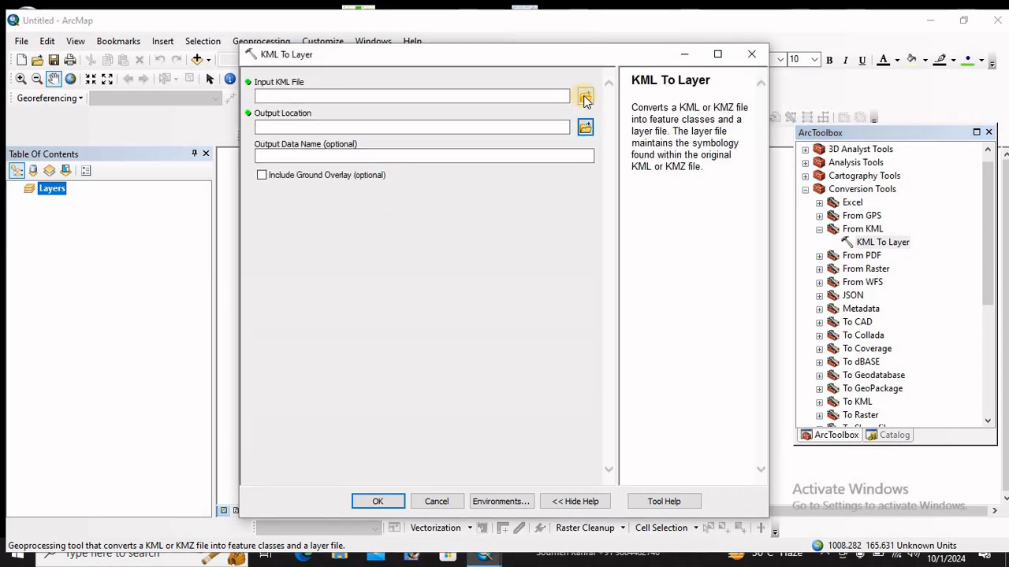
Choose ssssss.kml from the Desktop as the input KML file
left_click(584, 97)
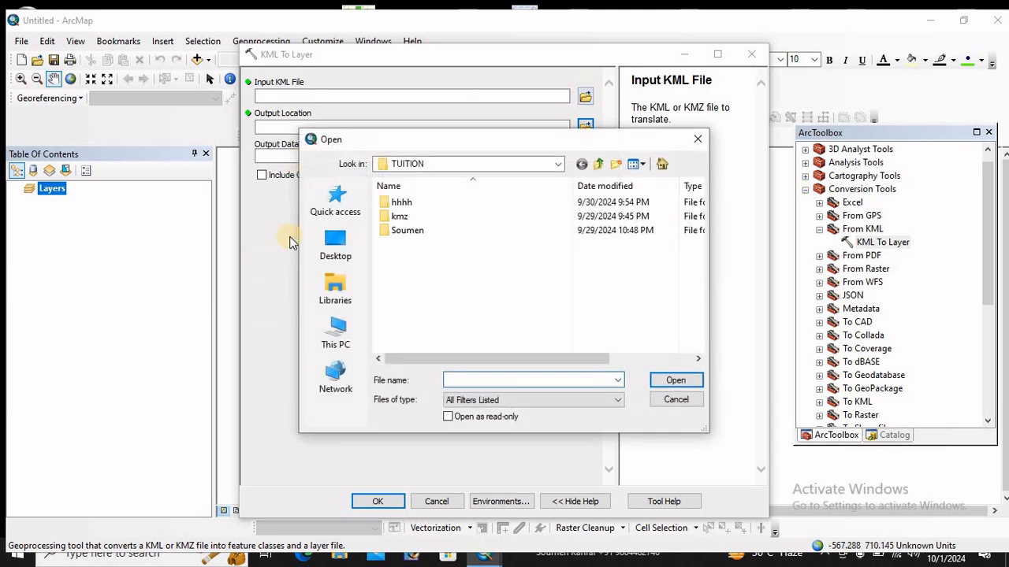
left_click(334, 248)
scroll(566, 275, "down", 5)
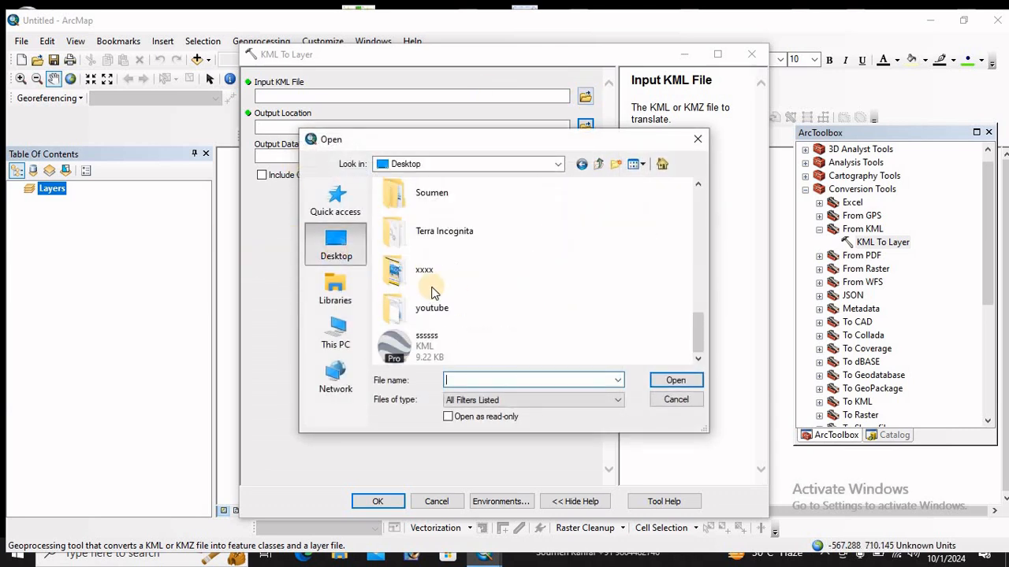
left_click(441, 346)
left_click(678, 380)
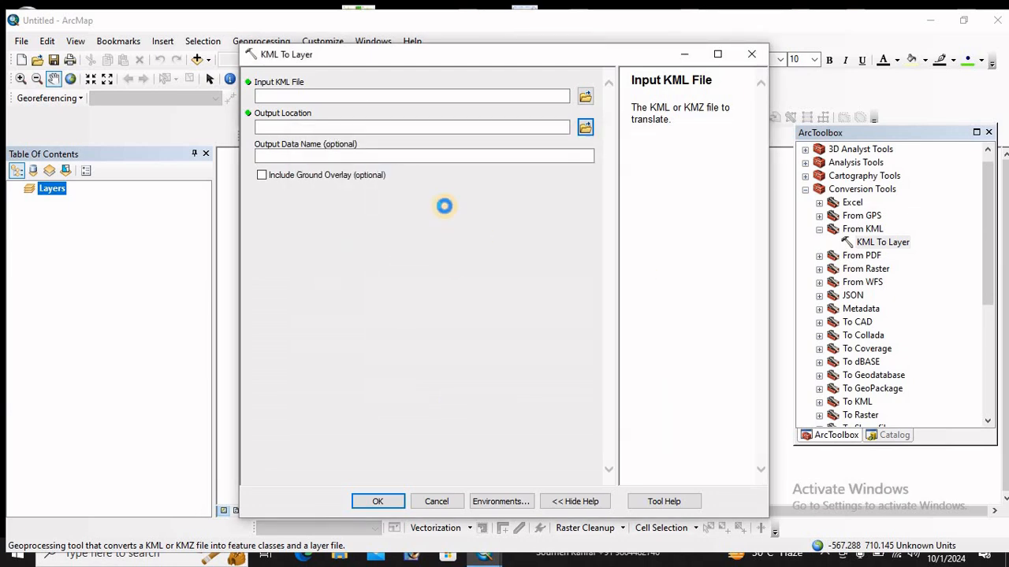
Include the ground overlay and set the Parallel Processing Factor to 1 in the tool's environment settings
left_click(260, 175)
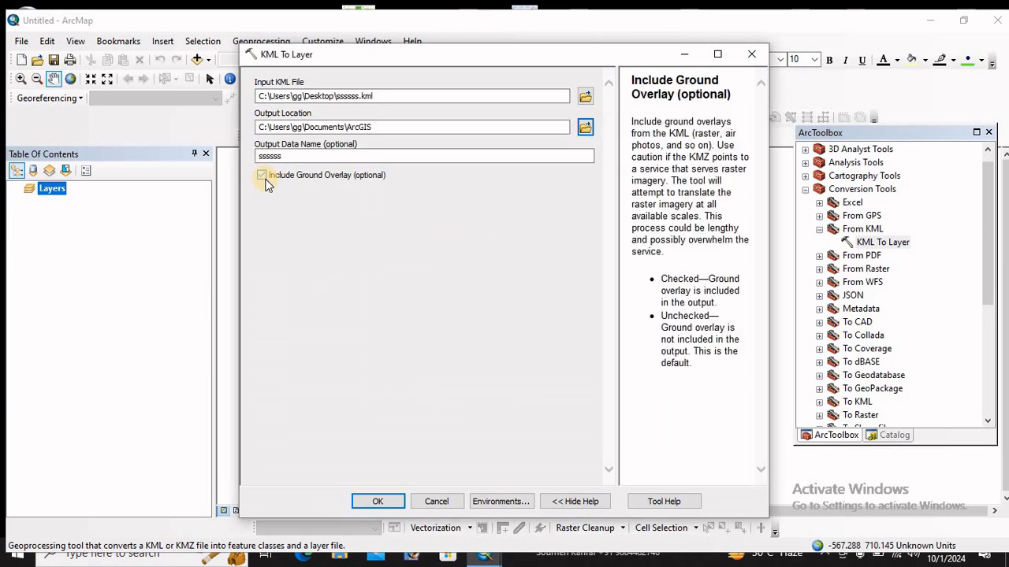
left_click(494, 503)
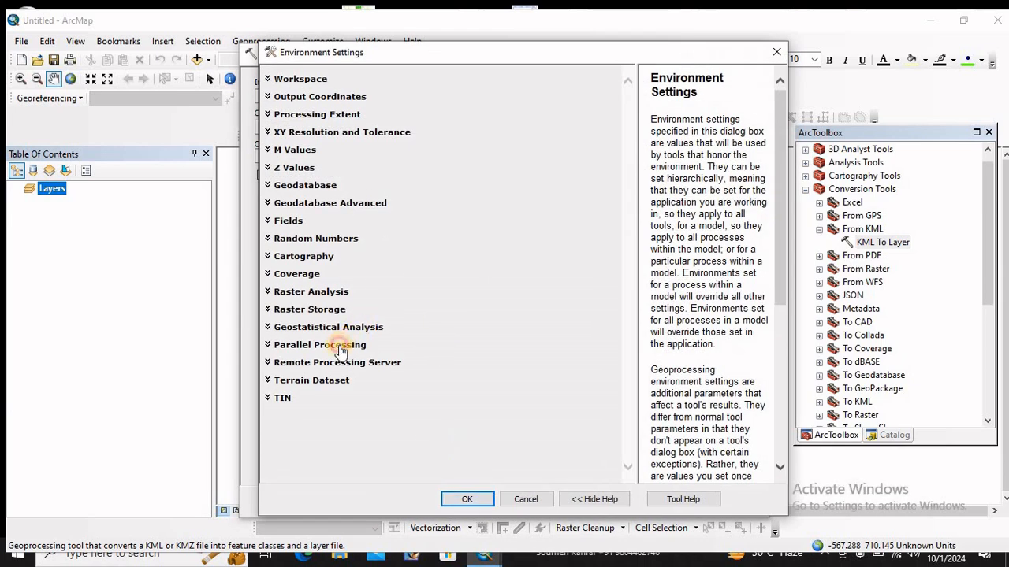
left_click(341, 347)
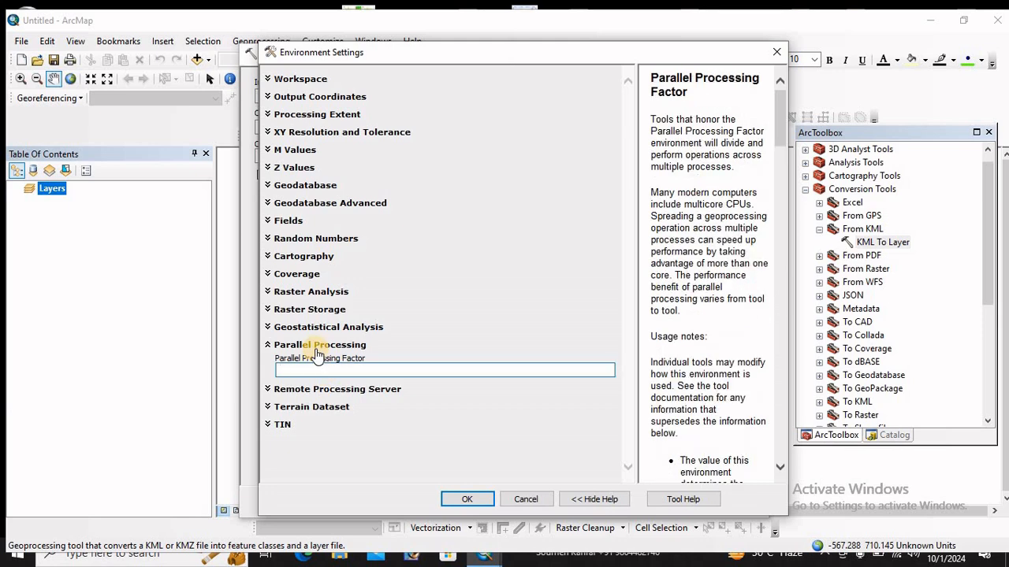
left_click(479, 502)
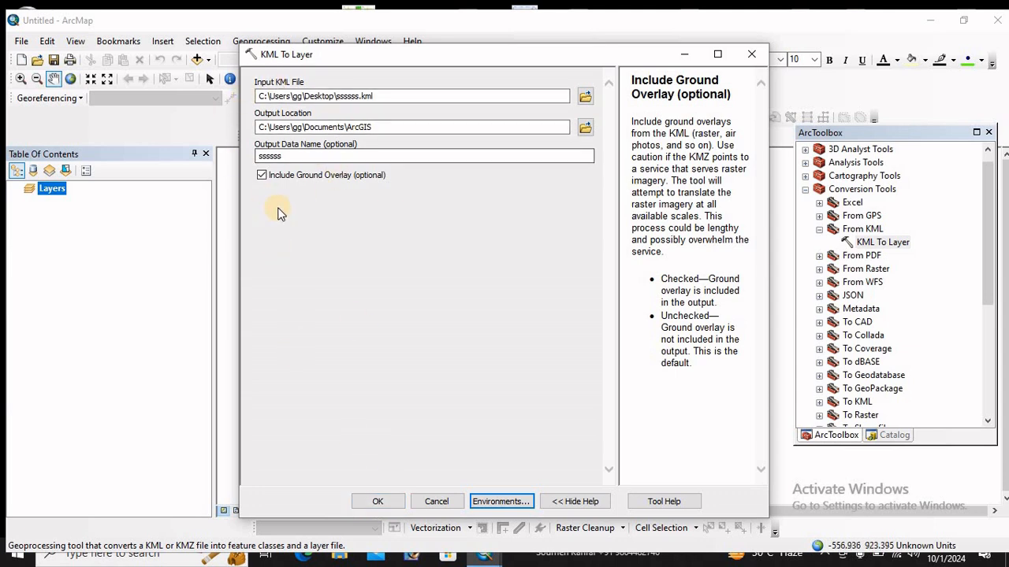
Run the KML To Layer conversion with ssssss as the output data name
left_click_drag(286, 155, 205, 156)
key("BackSpace")
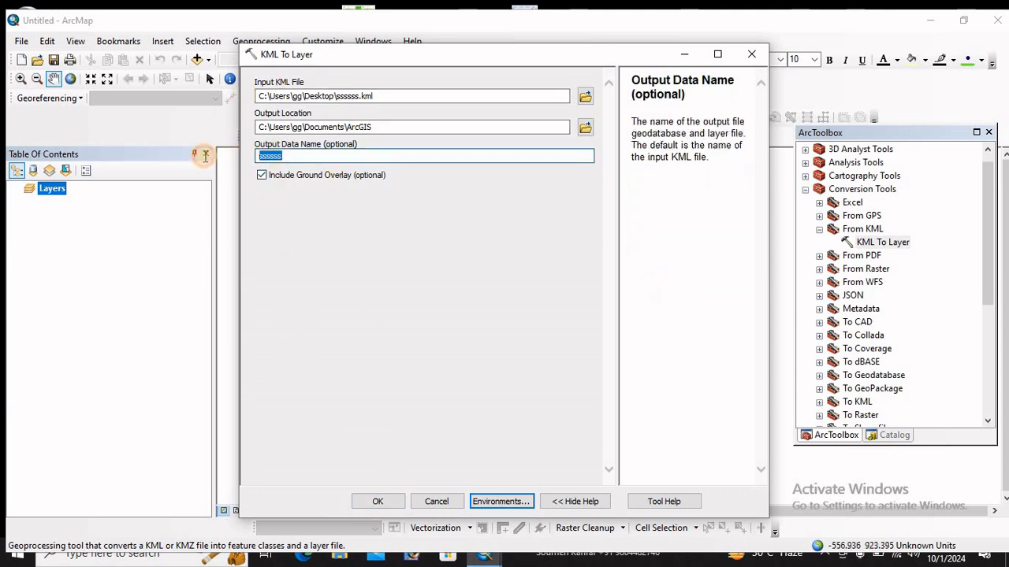
left_click(378, 500)
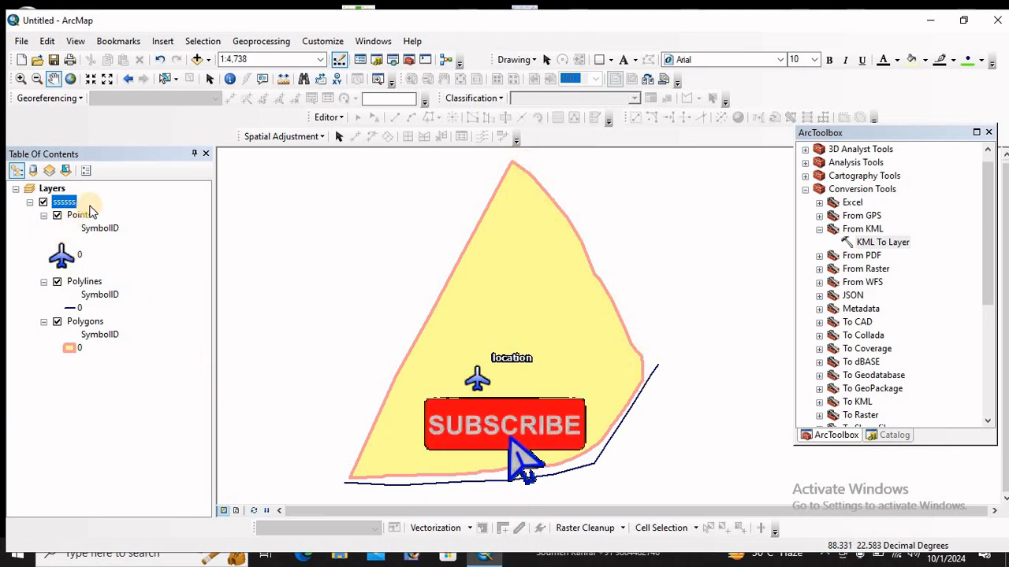
Check the converted data by hiding the Points, Polylines and Polygons layers and showing all three again
left_click(57, 217)
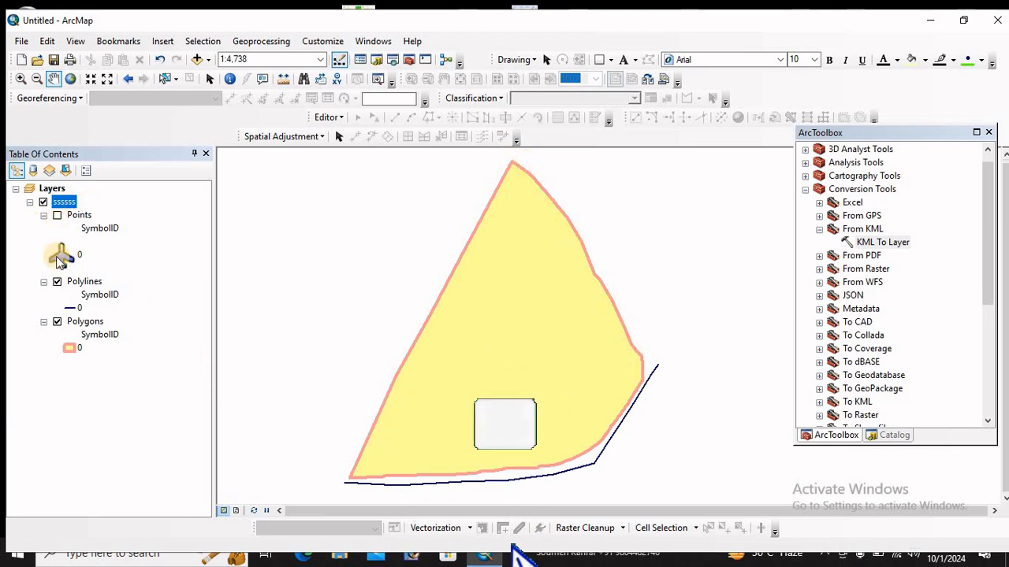
left_click(57, 282)
left_click(57, 323)
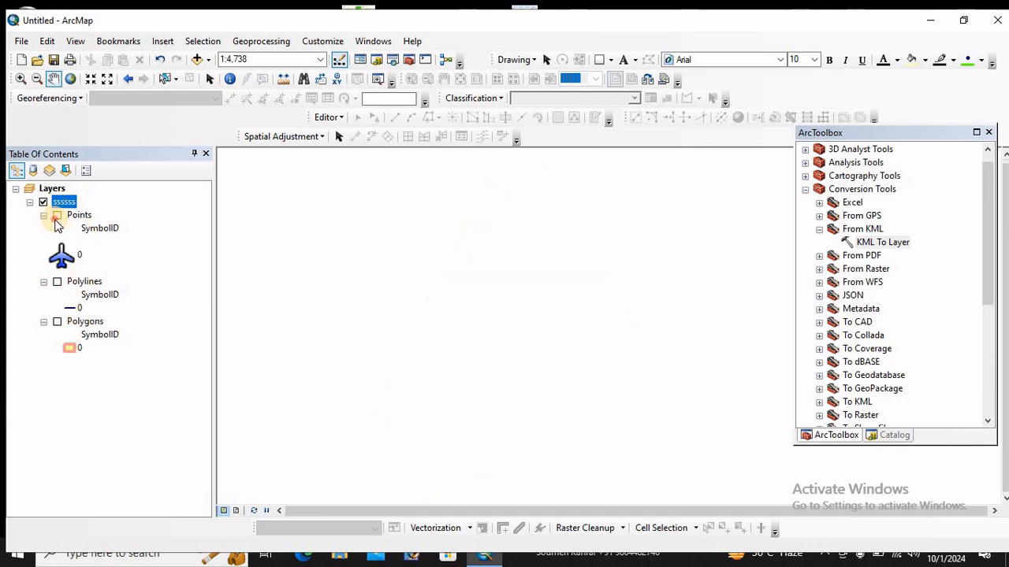
left_click(57, 216)
left_click(57, 282)
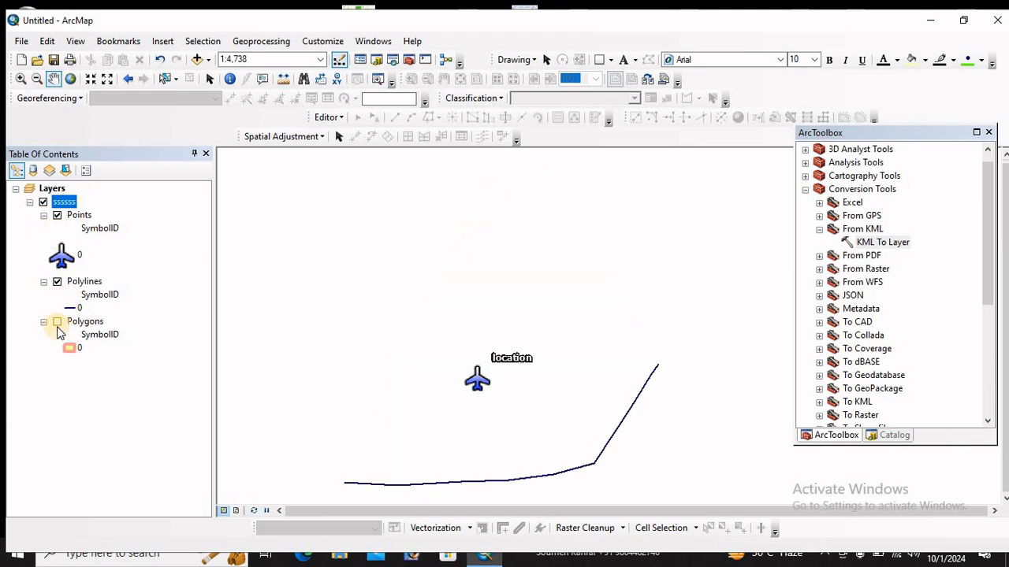
left_click(57, 323)
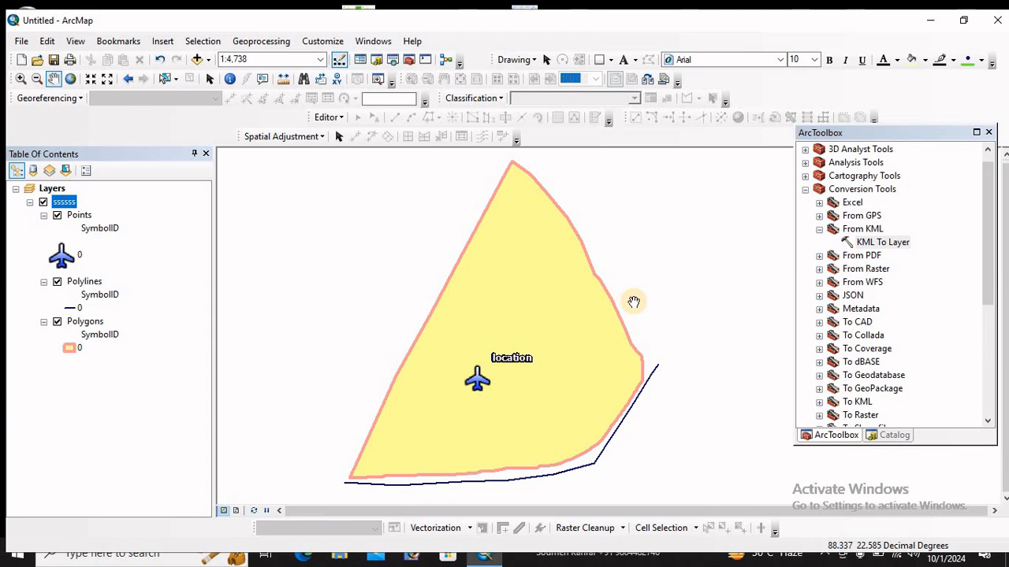
Export the Polygons layer's data as a shapefile named sss.shp and add it to the map
right_click(65, 203)
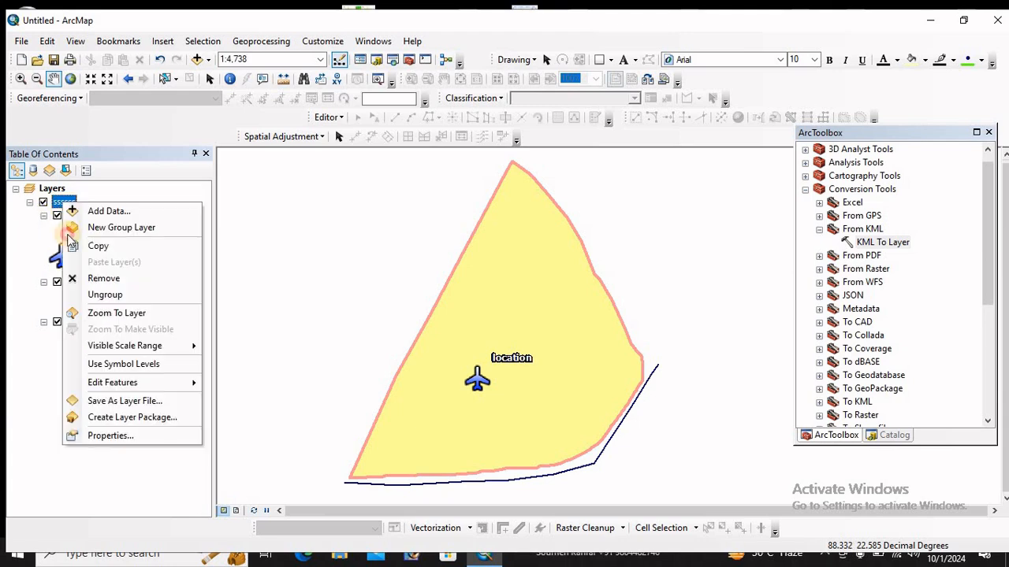
left_click(68, 236)
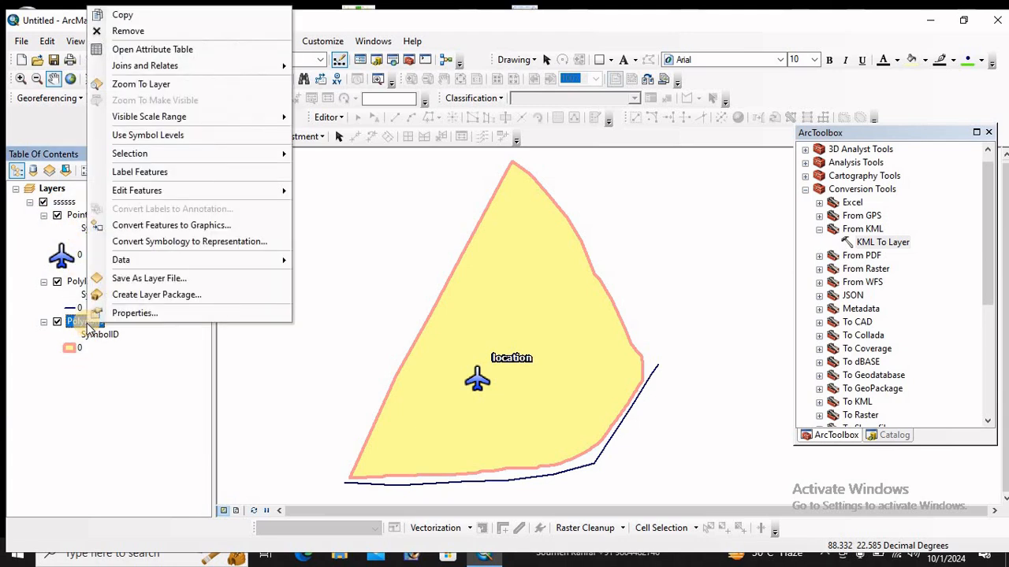
mouse_move(130, 268)
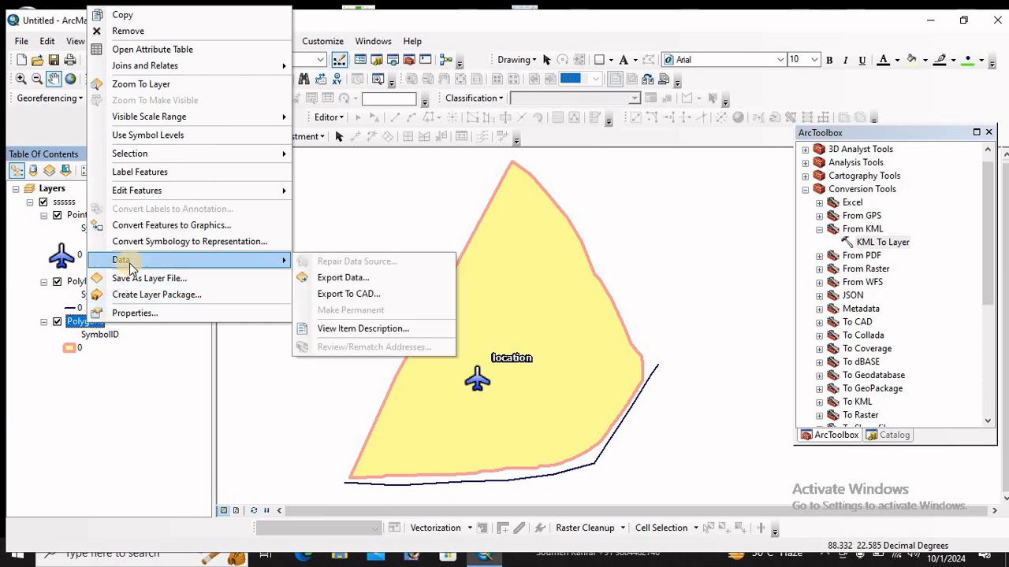
left_click(343, 277)
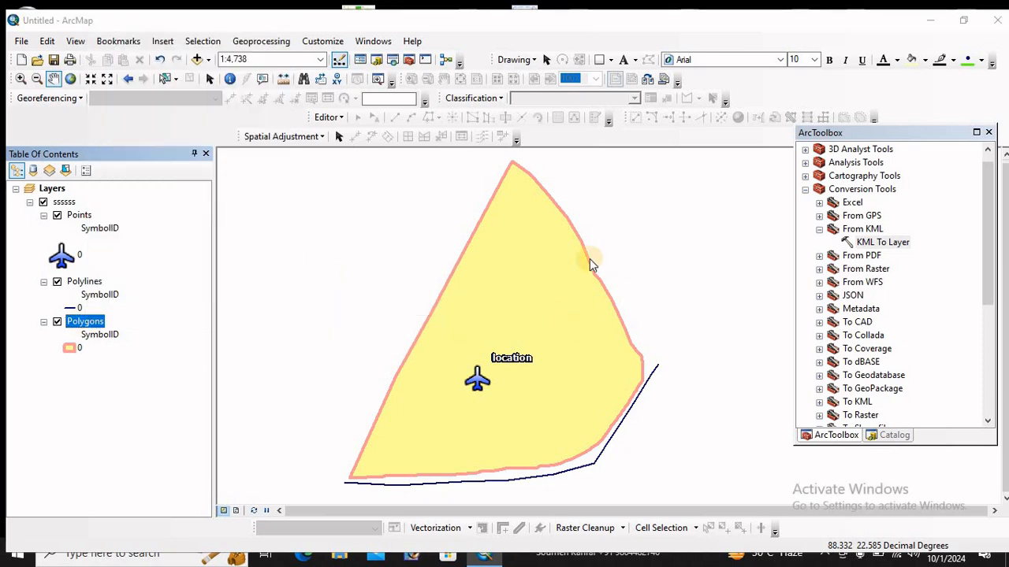
left_click(636, 317)
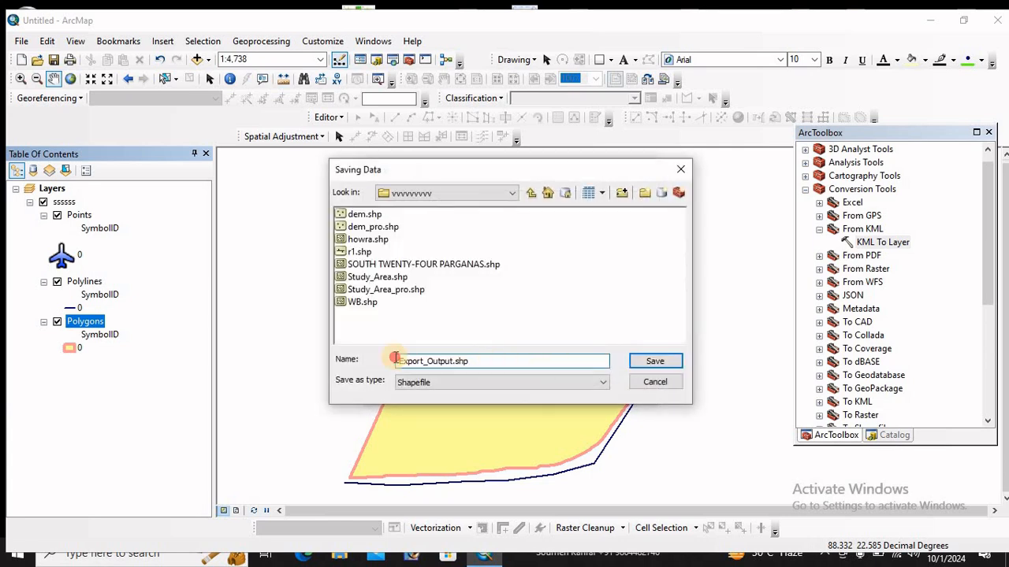
double_click(396, 361)
type("sss")
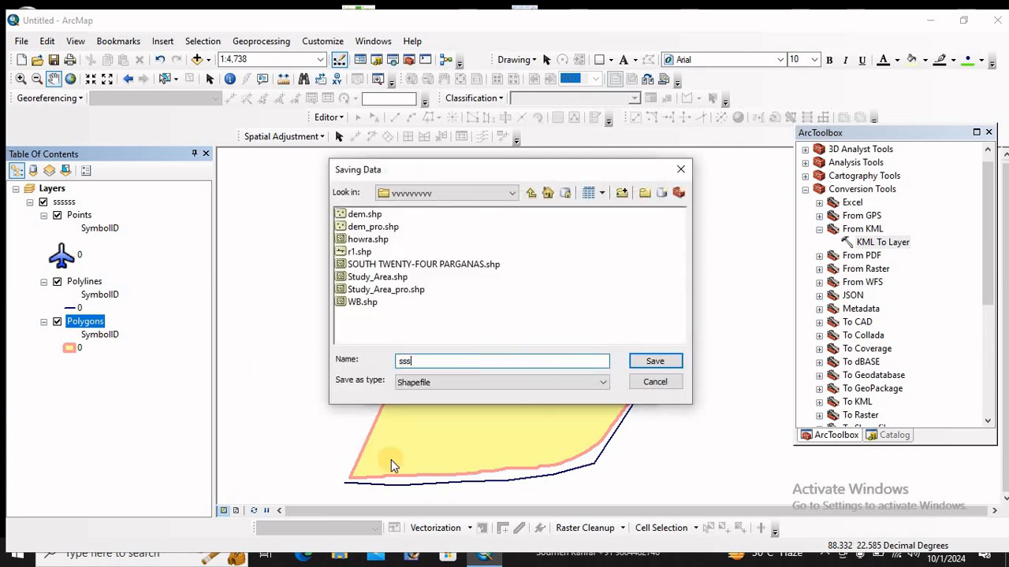
left_click(425, 382)
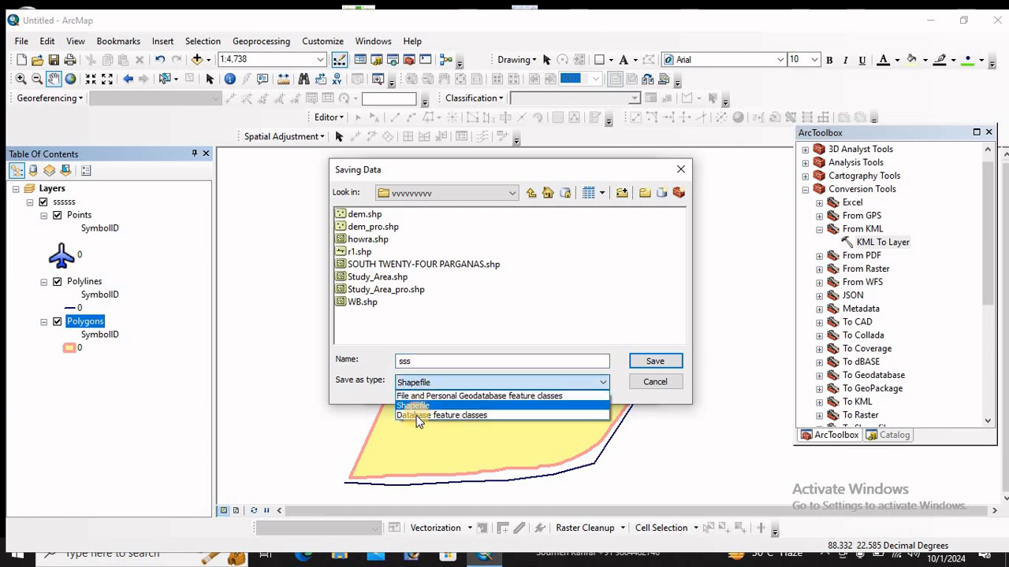
left_click(412, 406)
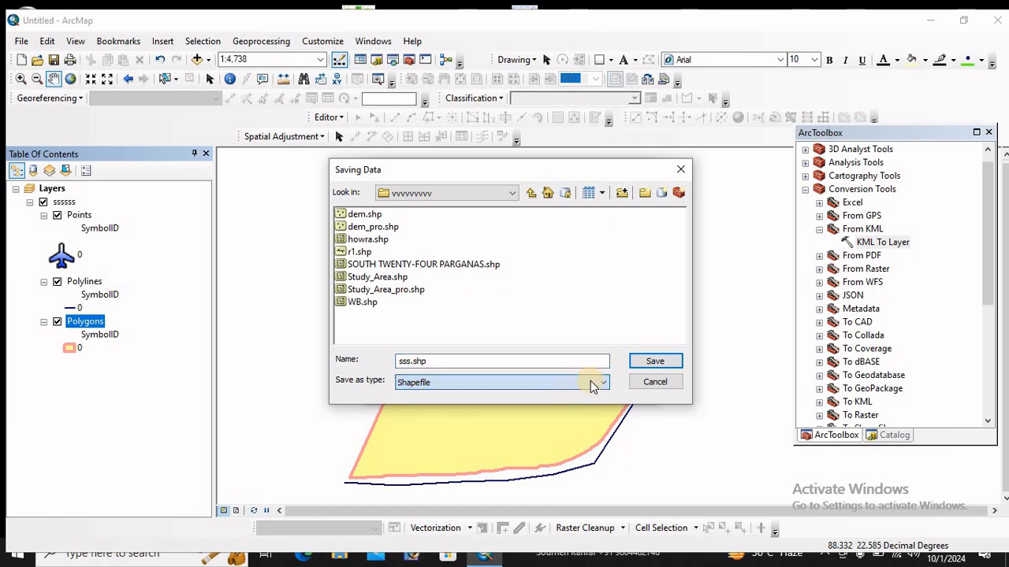
left_click(659, 361)
left_click(549, 390)
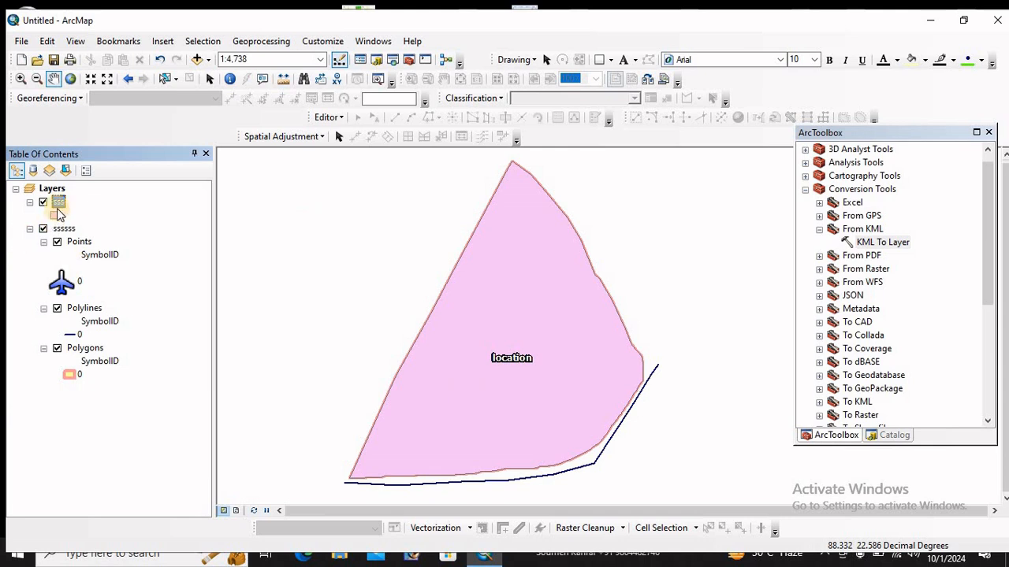
left_click(73, 286)
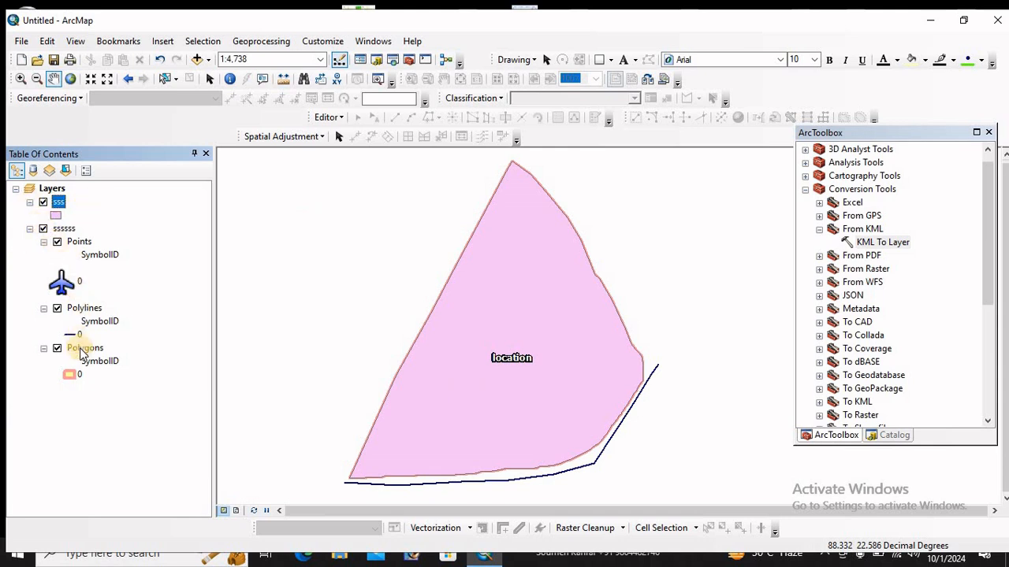